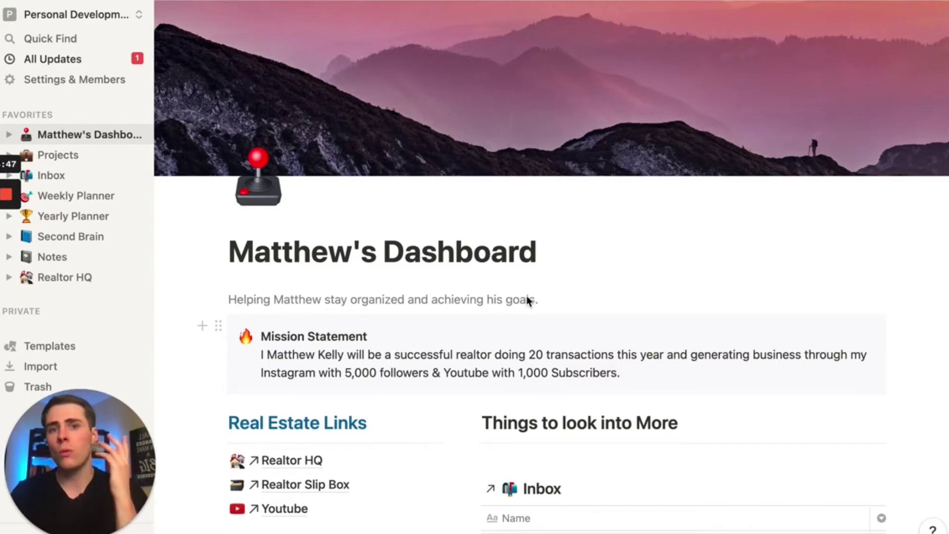
# Look over the dashboard's mission statement, real estate and personal link lists, and the Inbox table.
pyautogui.scroll(-5, 528, 301)
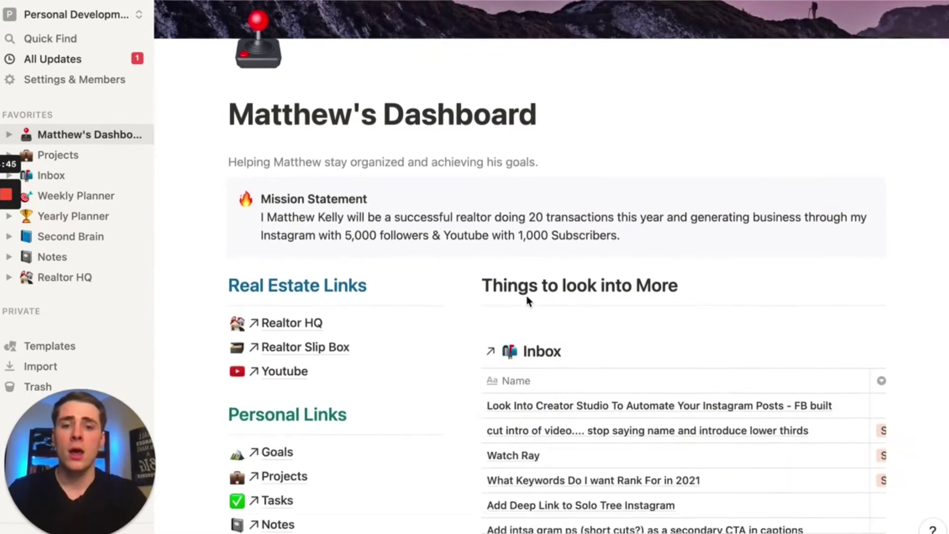
pyautogui.scroll(-1, 528, 301)
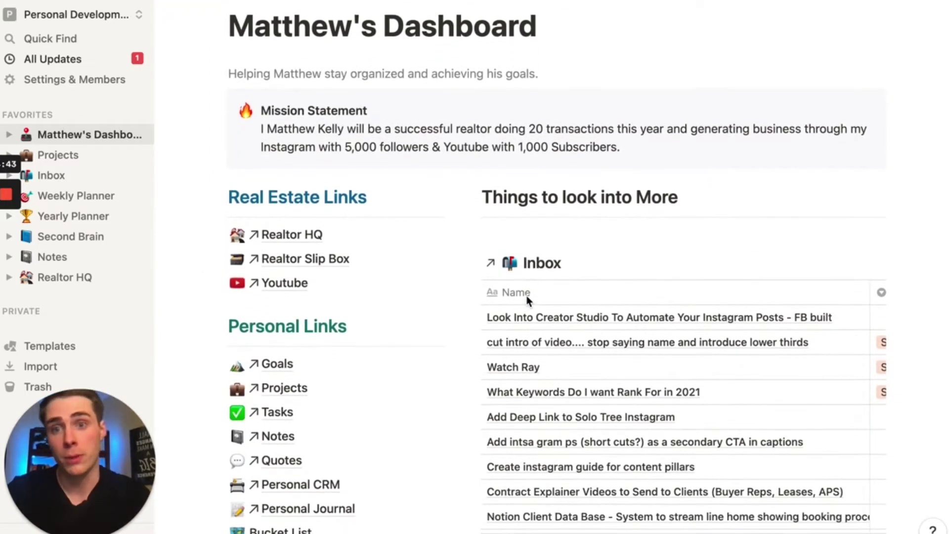
pyautogui.scroll(-2, 527, 296)
pyautogui.scroll(3, 527, 296)
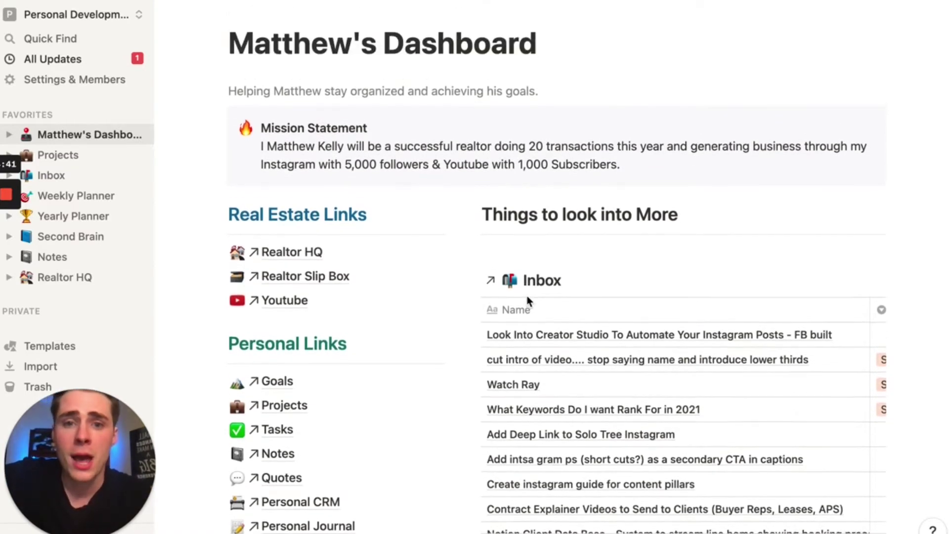
pyautogui.scroll(-2, 527, 295)
pyautogui.scroll(-2, 527, 296)
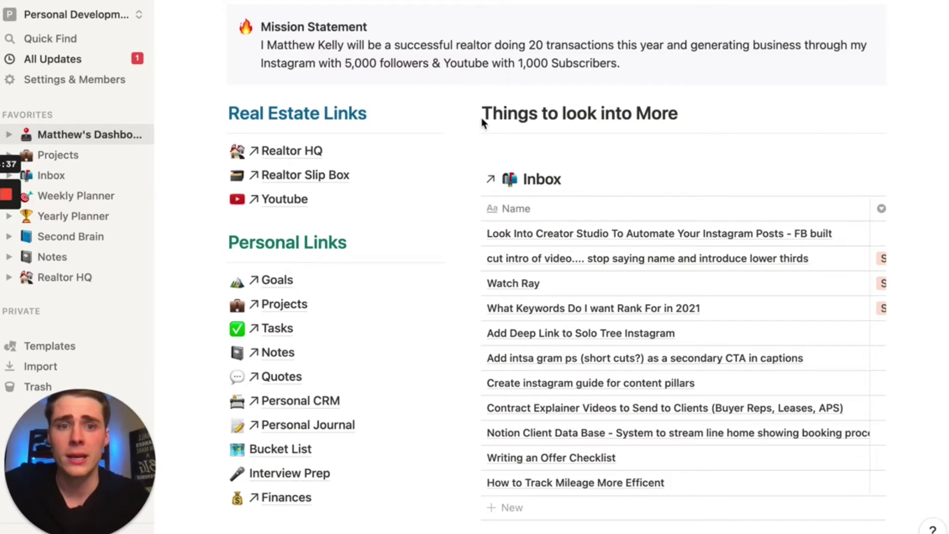
pyautogui.scroll(-2, 482, 118)
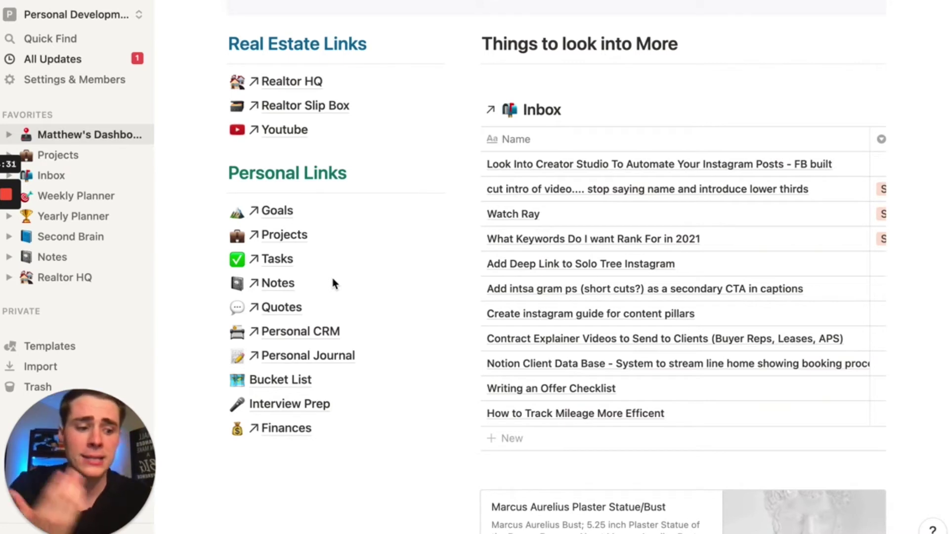
pyautogui.scroll(-3, 567, 256)
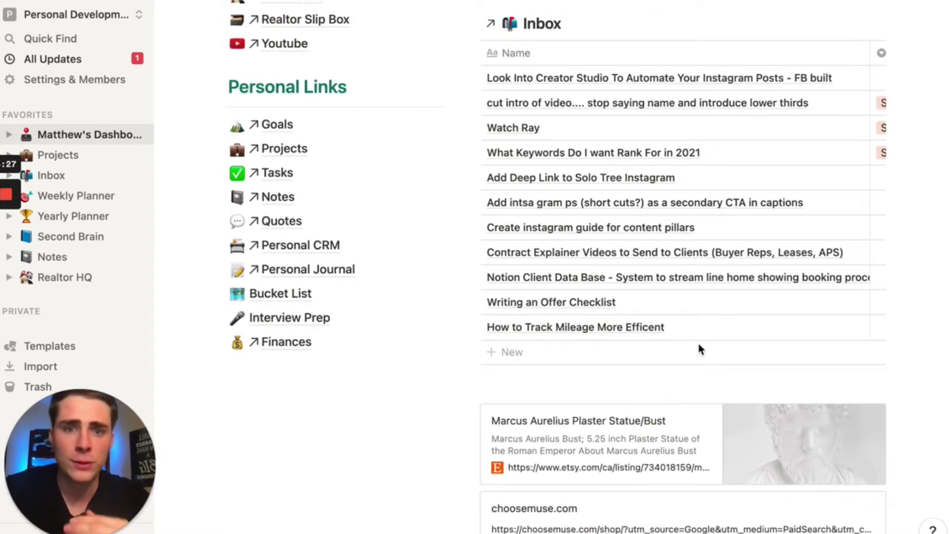
pyautogui.scroll(-1, 699, 344)
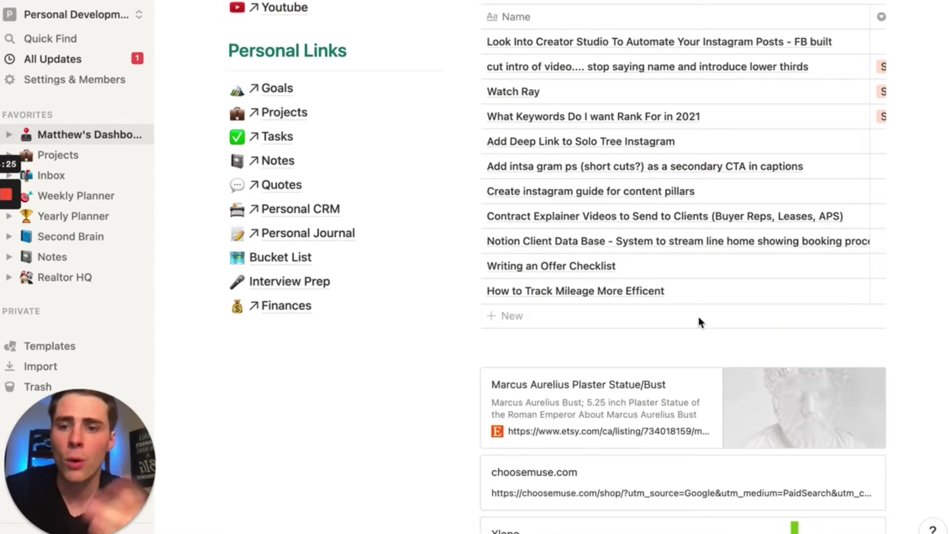
pyautogui.scroll(4, 690, 314)
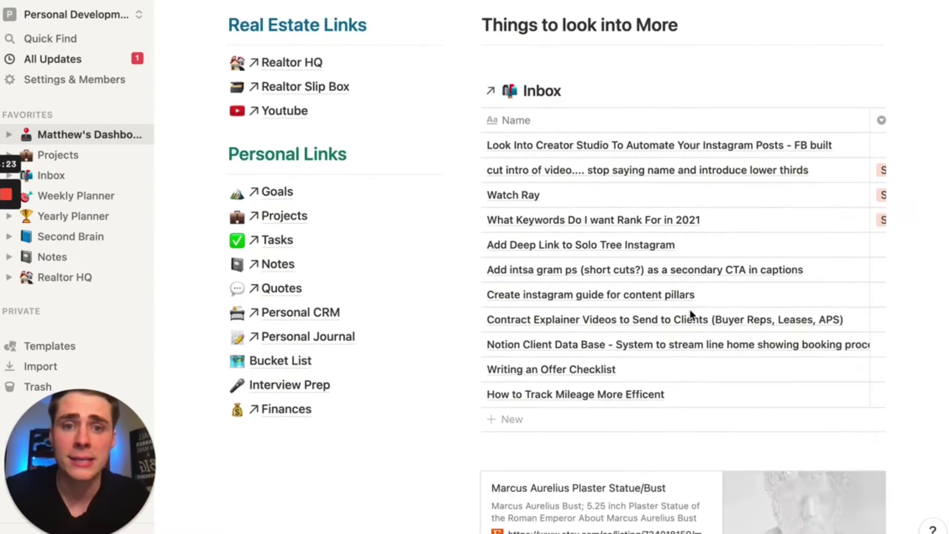
# Look through the dashboard's saved links and its Weekly Planner, Second Brain and Watch List sections.
pyautogui.scroll(-5, 614, 134)
pyautogui.scroll(-4, 614, 134)
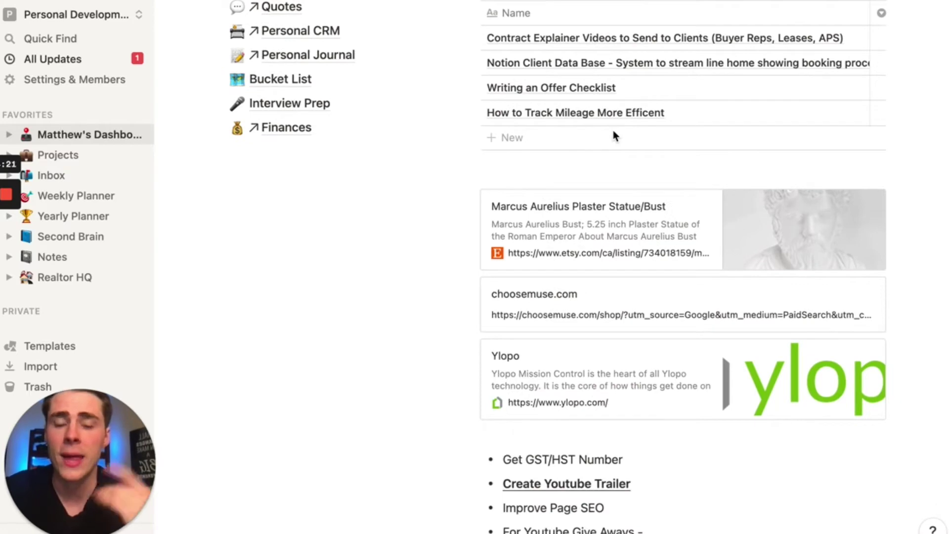
pyautogui.scroll(-3, 613, 134)
pyautogui.scroll(-9, 613, 129)
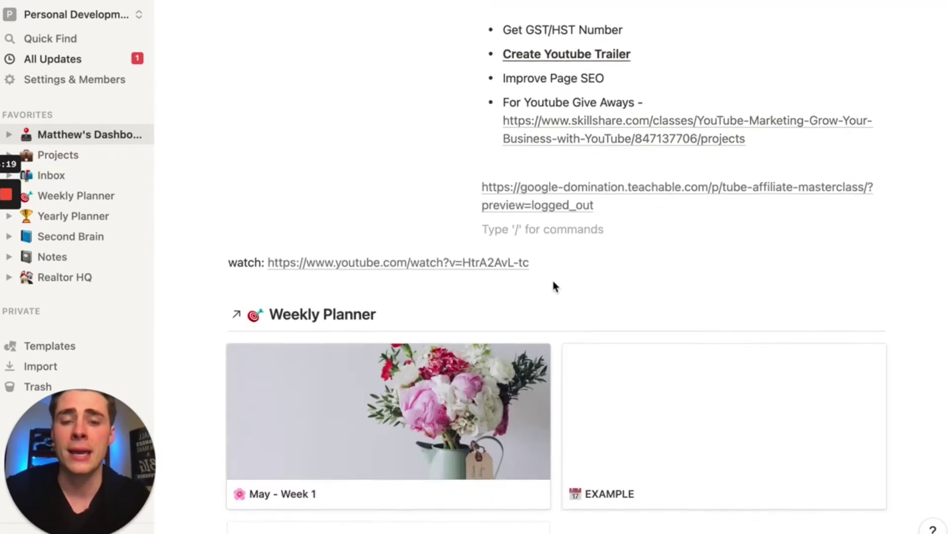
pyautogui.scroll(-5, 492, 147)
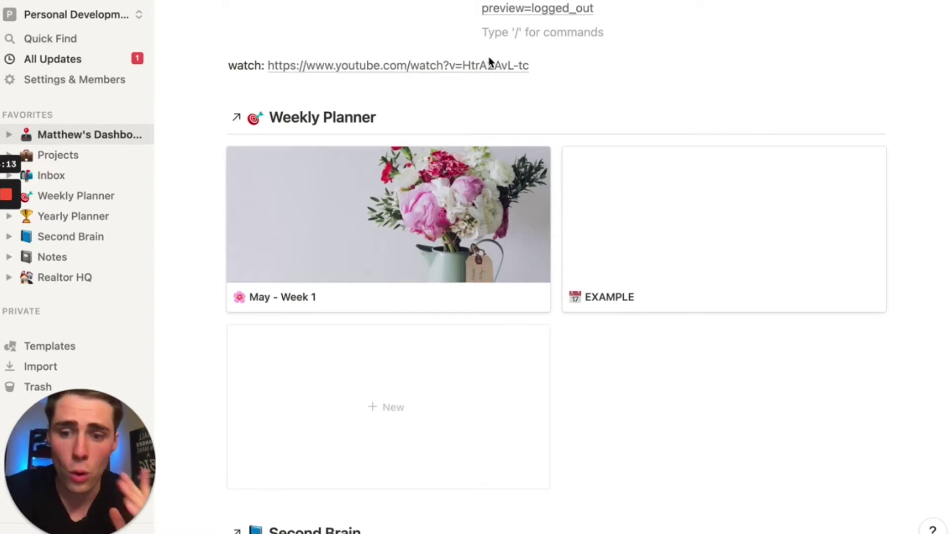
pyautogui.scroll(-10, 489, 62)
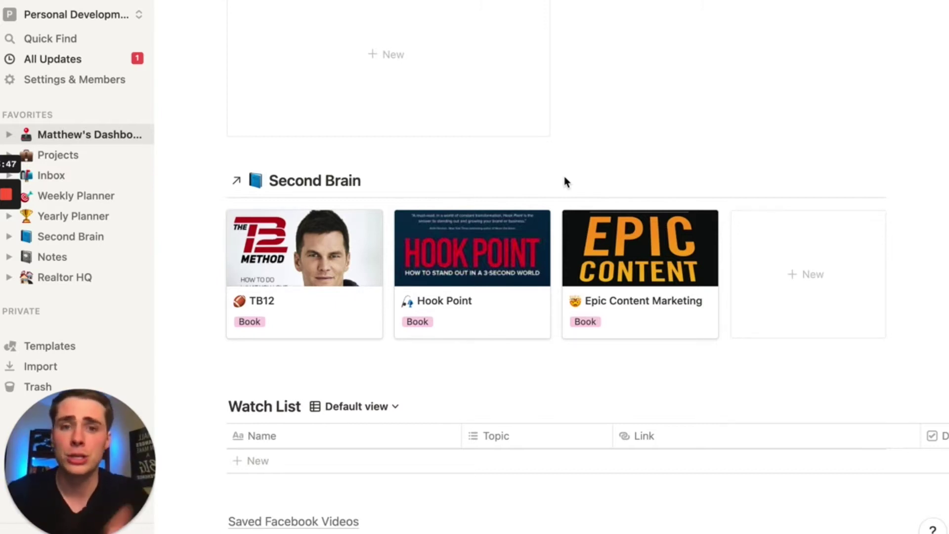
pyautogui.scroll(-3, 564, 177)
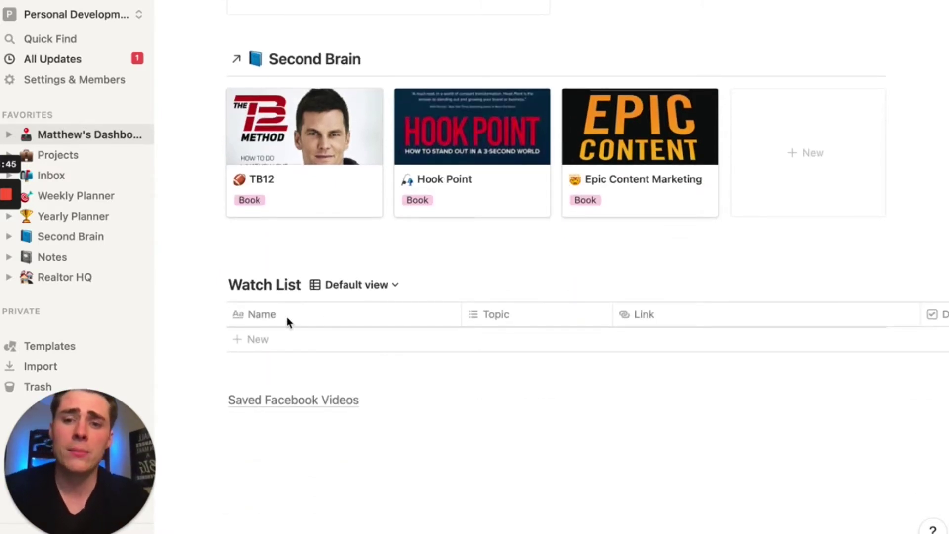
# Open the EXAMPLE entry of the dashboard's Weekly Planner gallery as a full page.
pyautogui.scroll(2, 287, 323)
pyautogui.scroll(10, 357, 447)
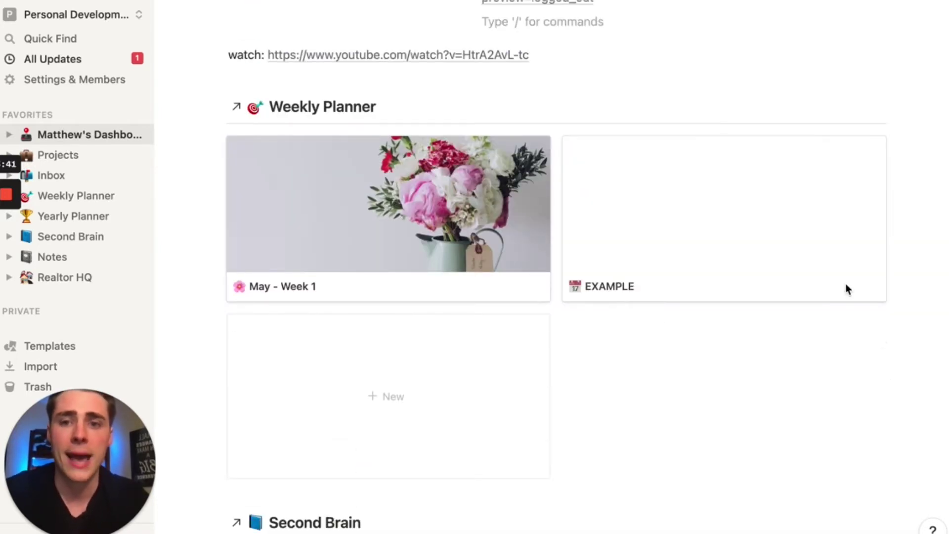
pyautogui.scroll(2, 845, 283)
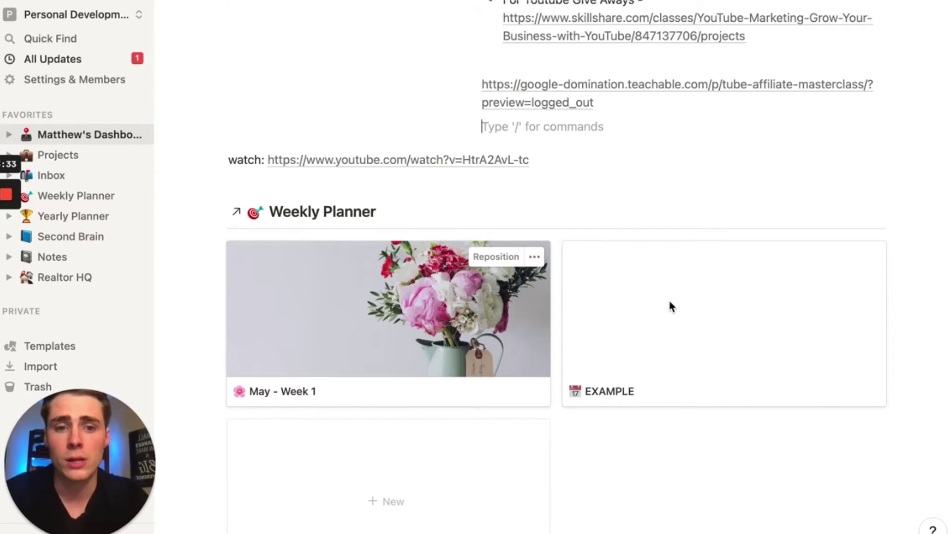
pyautogui.click(671, 327)
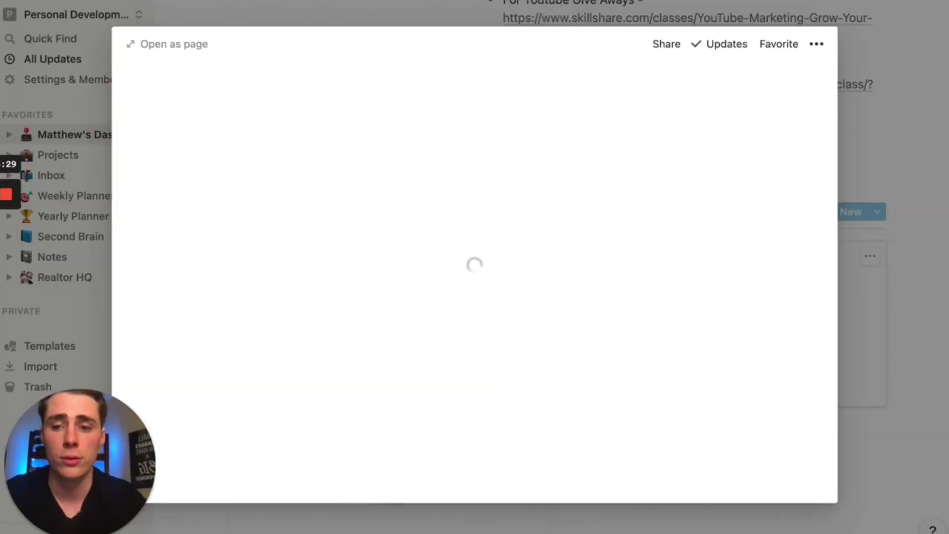
pyautogui.click(185, 44)
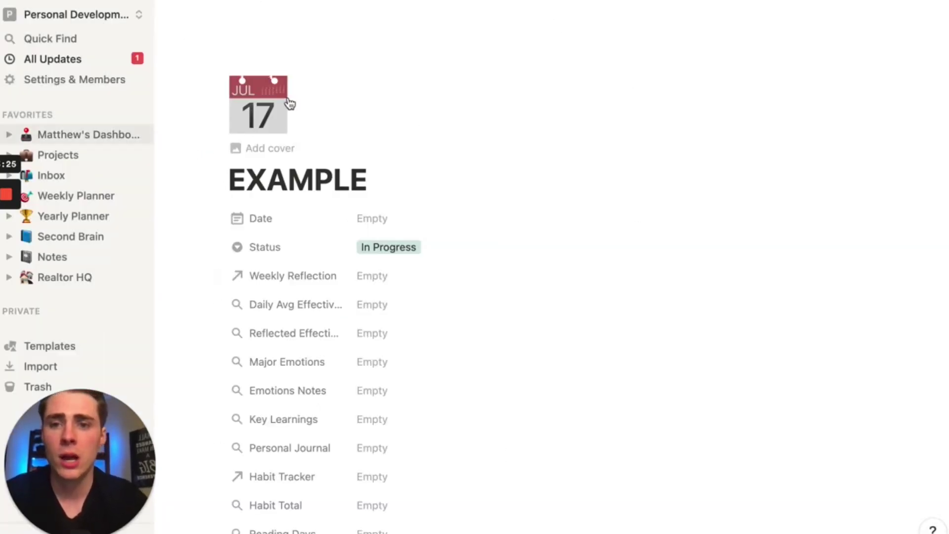
# Change the EXAMPLE page's icon to the pink blossom emoji and its cover to the orange flowers photo from an Unsplash search for "flower".
pyautogui.click(262, 119)
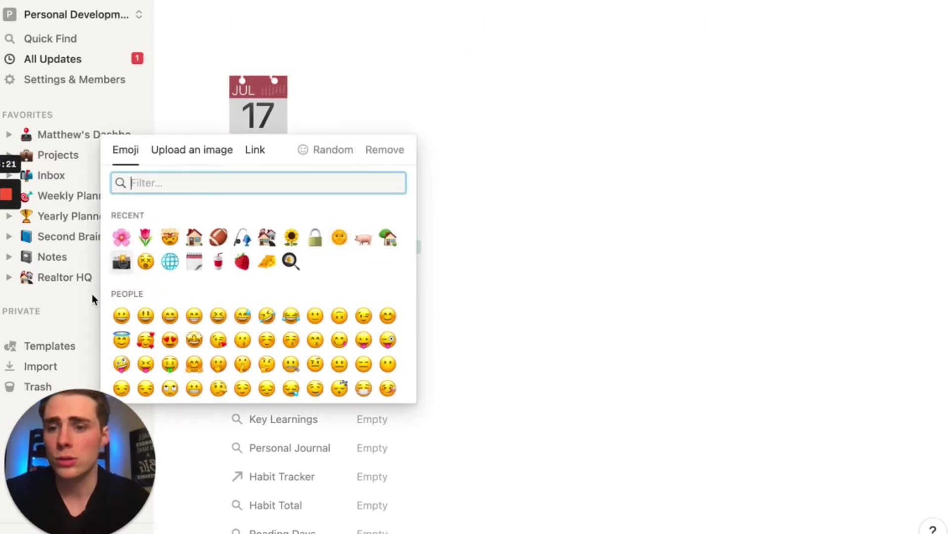
pyautogui.click(122, 238)
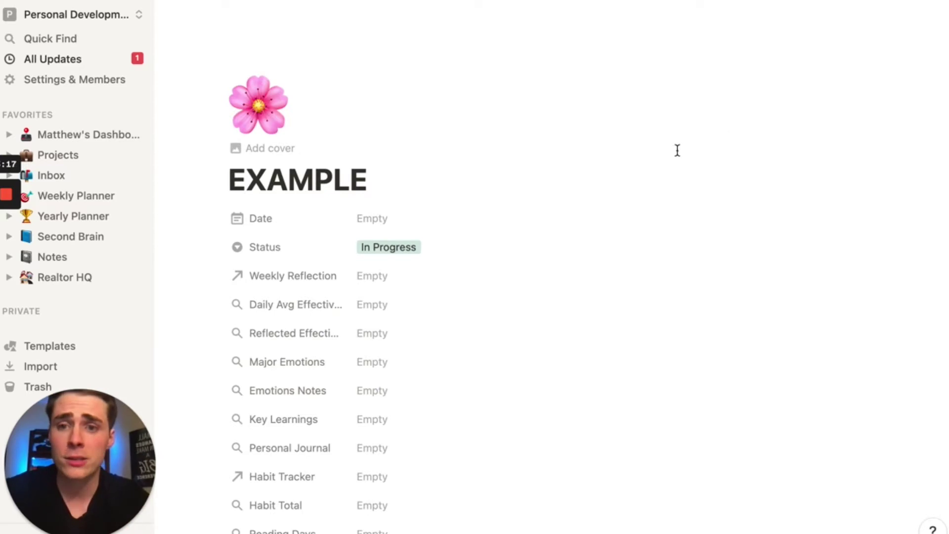
pyautogui.click(264, 146)
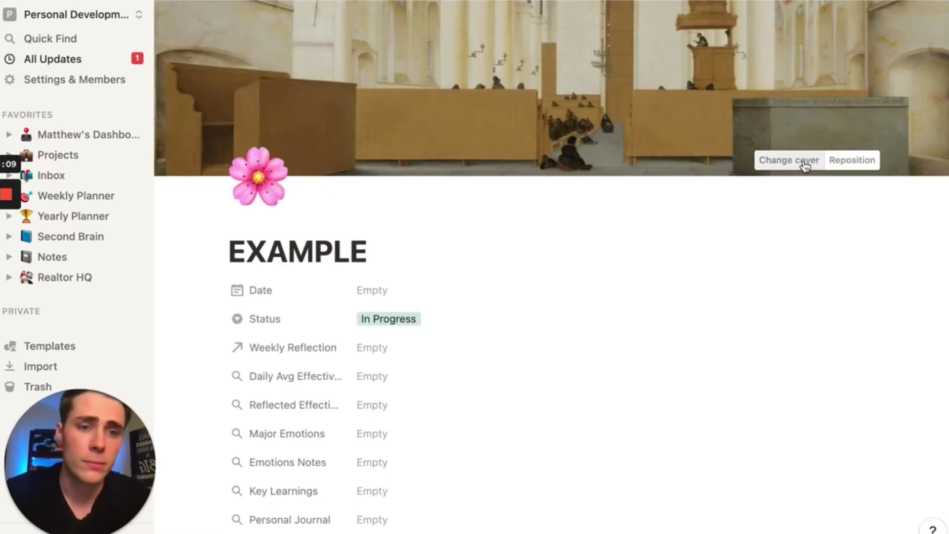
pyautogui.click(805, 166)
pyautogui.click(709, 189)
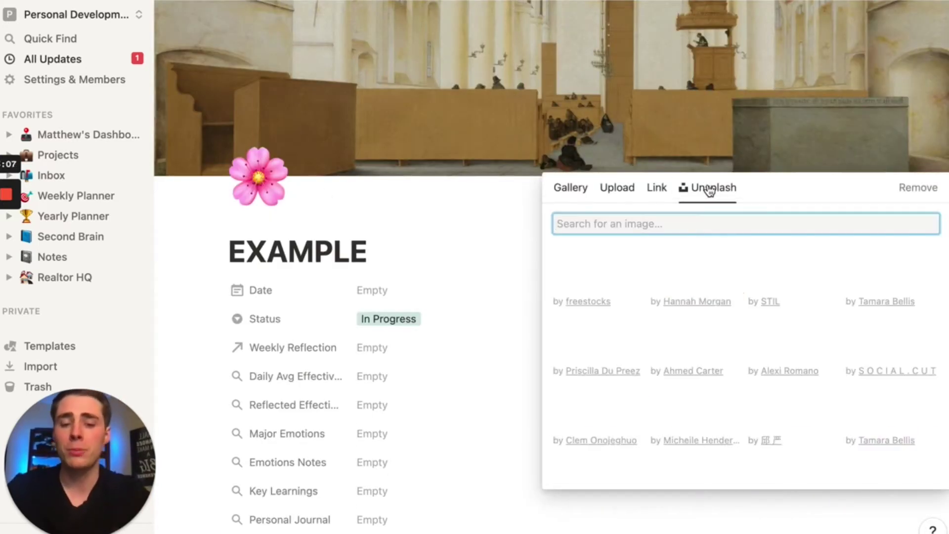
pyautogui.write('flower')
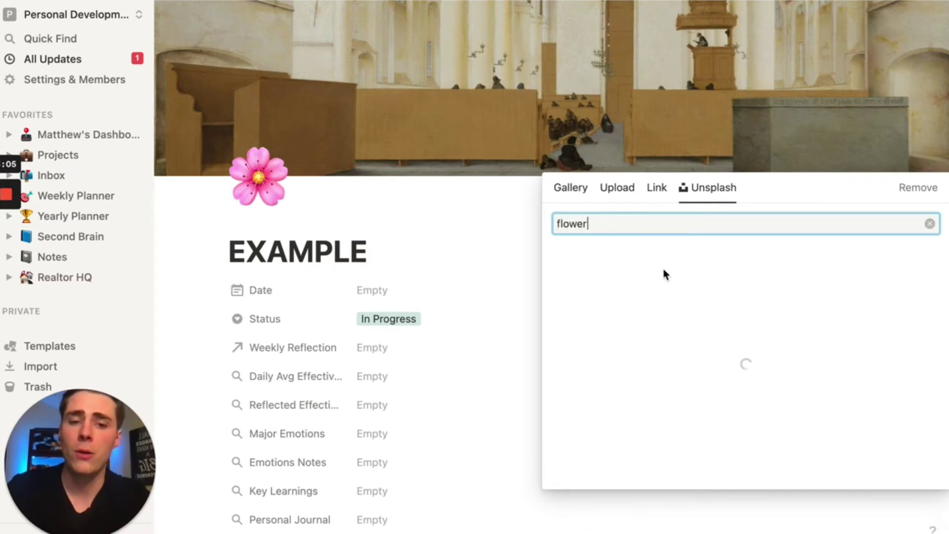
pyautogui.click(614, 358)
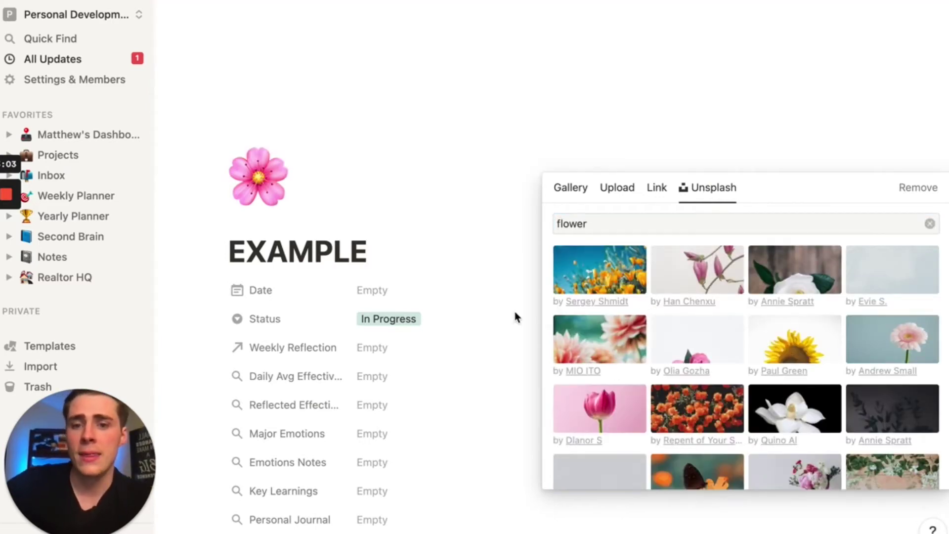
pyautogui.click(515, 313)
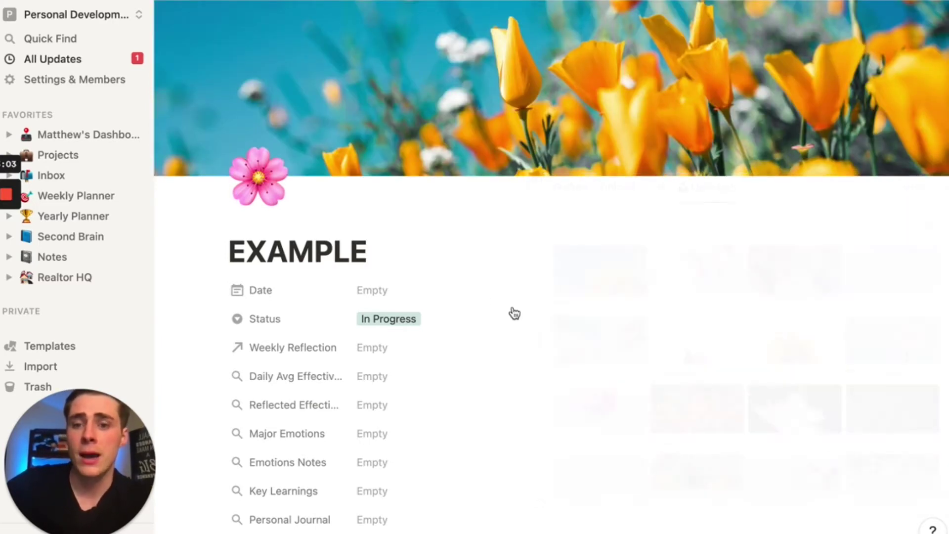
# Set the EXAMPLE page's Date property to the range May 10, 2021 to May 16, 2021.
pyautogui.click(393, 295)
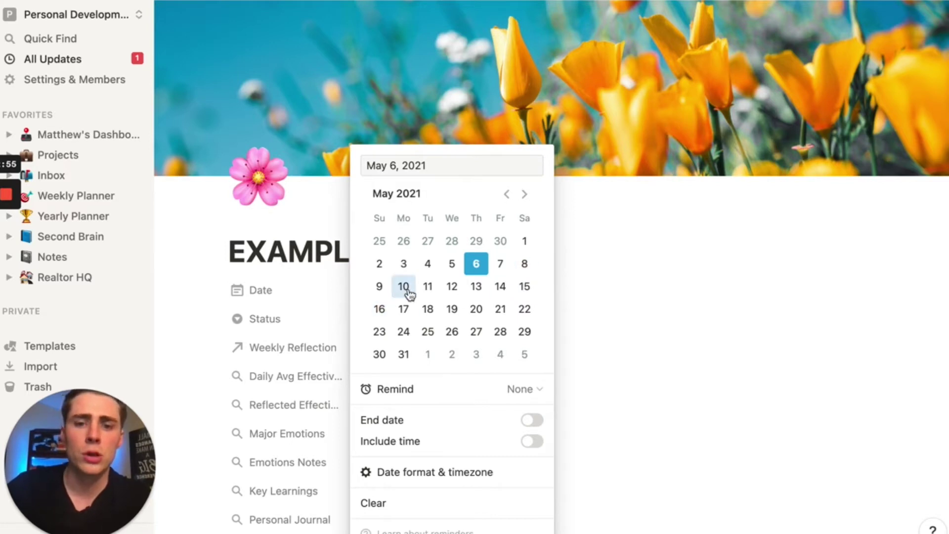
pyautogui.click(404, 290)
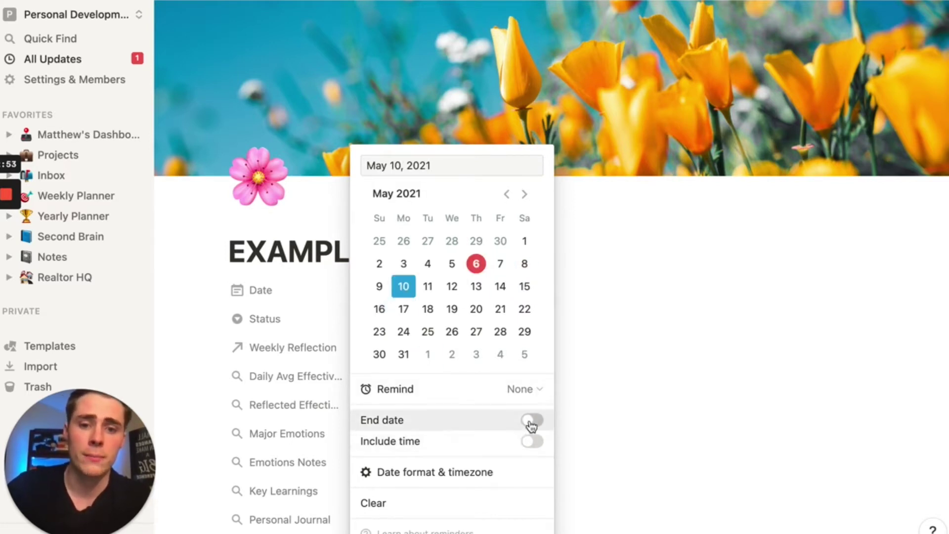
pyautogui.click(532, 420)
pyautogui.click(379, 308)
pyautogui.click(696, 311)
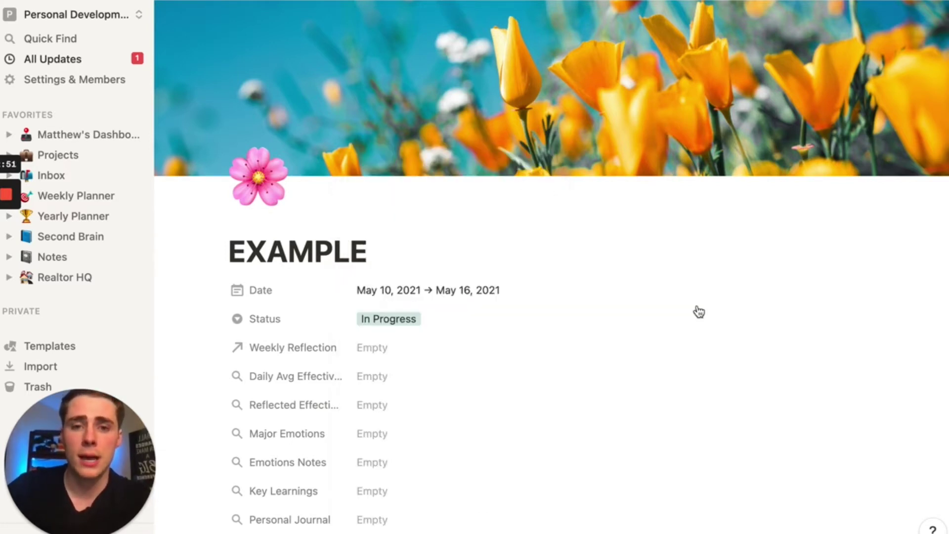
# Set the Weekly Planner filter of the Master Tasks table under the Planning banner to contain the EXAMPLE page.
pyautogui.scroll(-7, 698, 296)
pyautogui.scroll(-19, 699, 291)
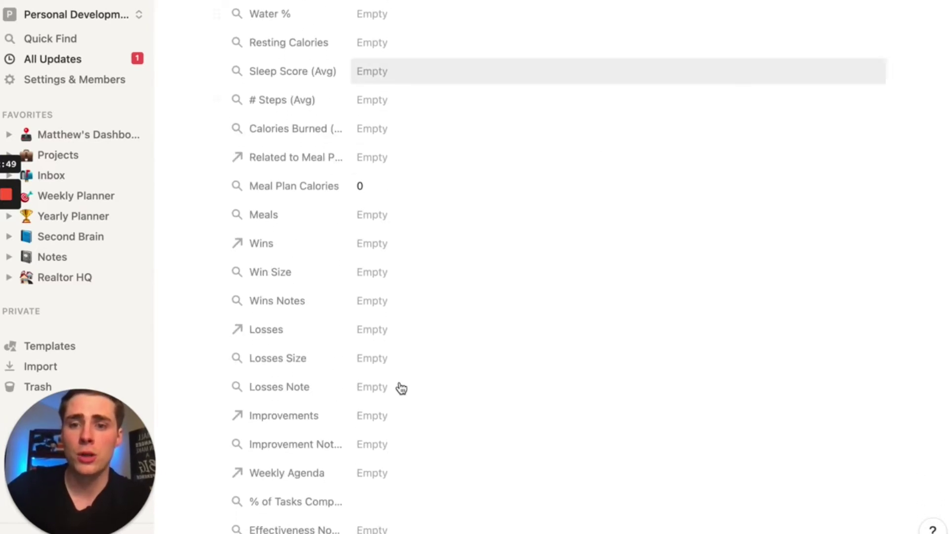
pyautogui.scroll(-10, 399, 384)
pyautogui.scroll(3, 398, 388)
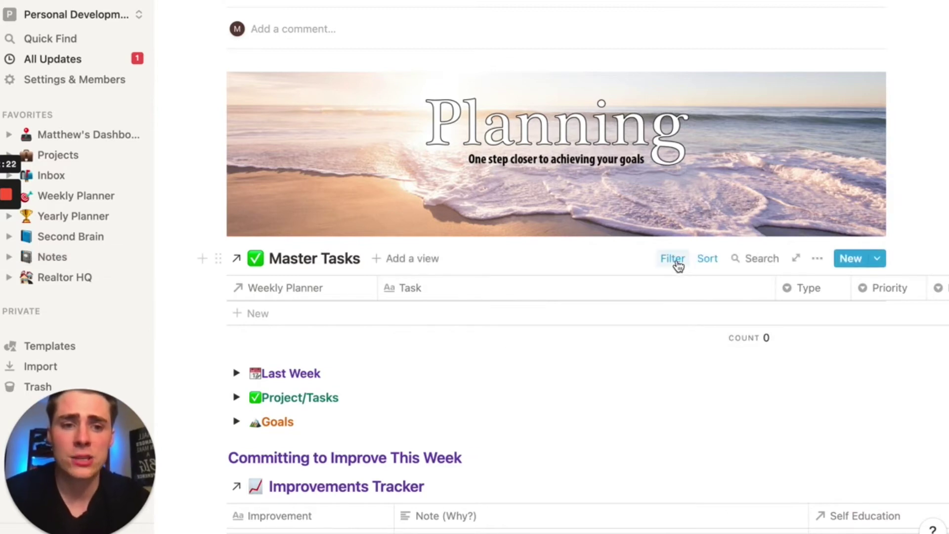
pyautogui.click(672, 260)
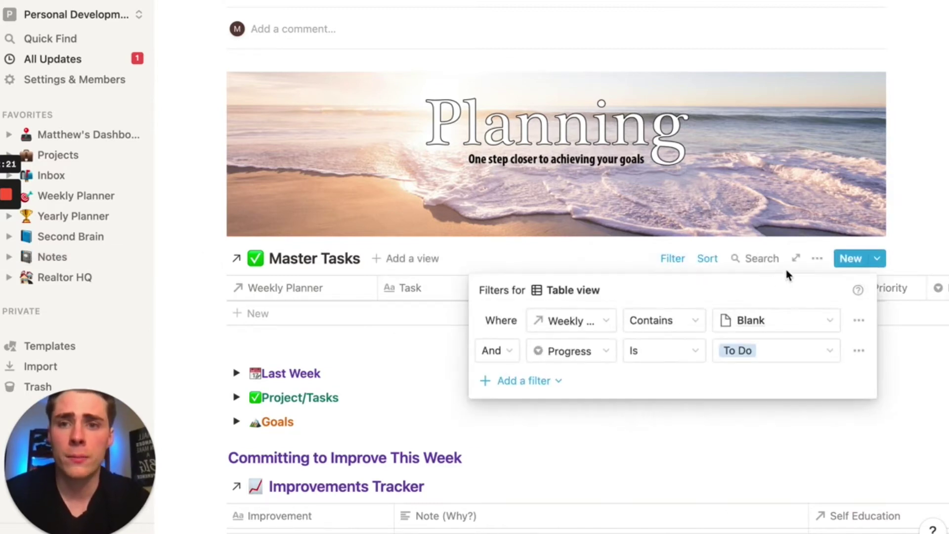
pyautogui.click(764, 324)
pyautogui.write('example')
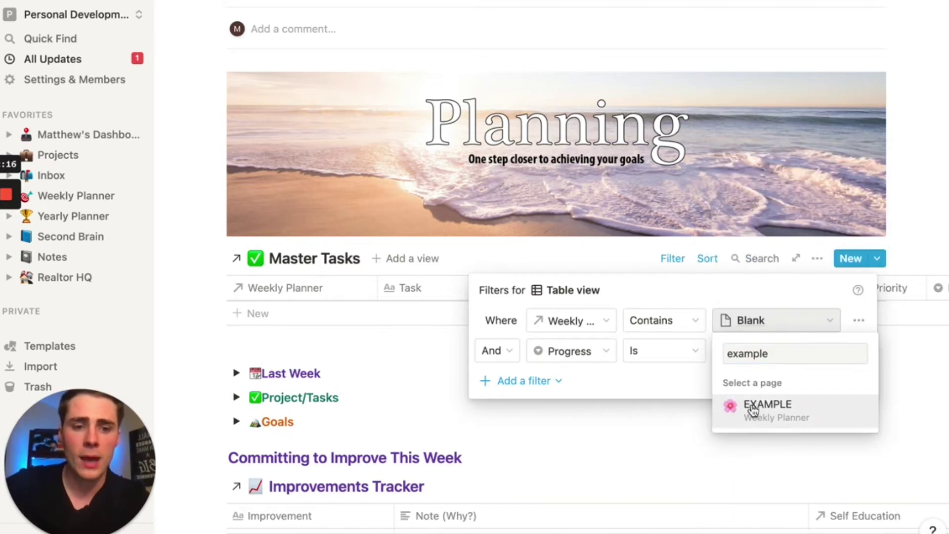
pyautogui.click(751, 409)
pyautogui.click(586, 446)
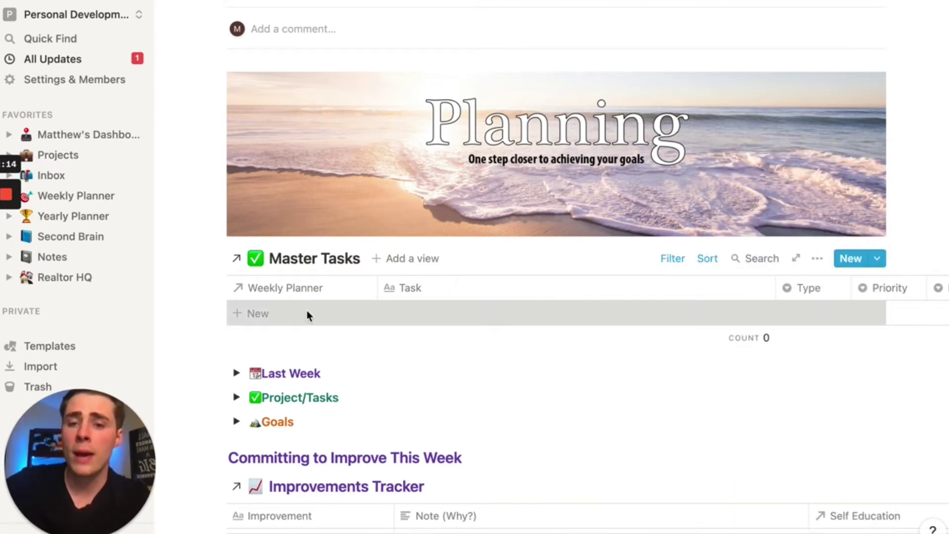
# Add a new task named "Flim Video" to the Master Tasks table.
pyautogui.click(306, 311)
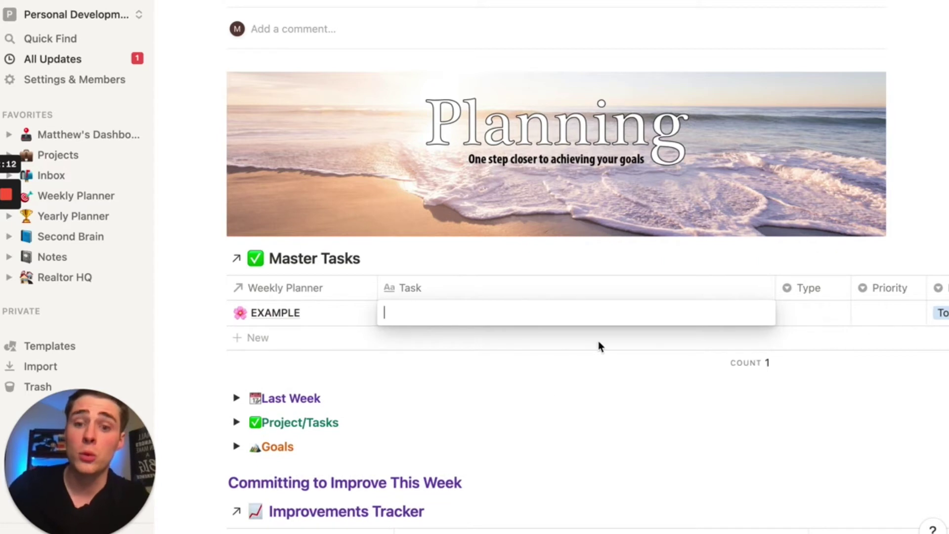
pyautogui.press('Escape')
pyautogui.click(461, 313)
pyautogui.write('Flim Video')
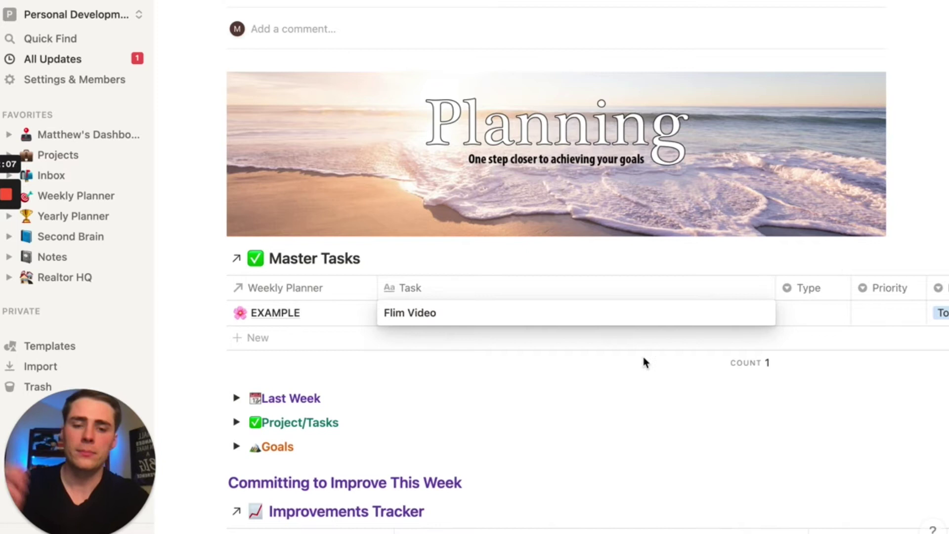
pyautogui.press('Escape')
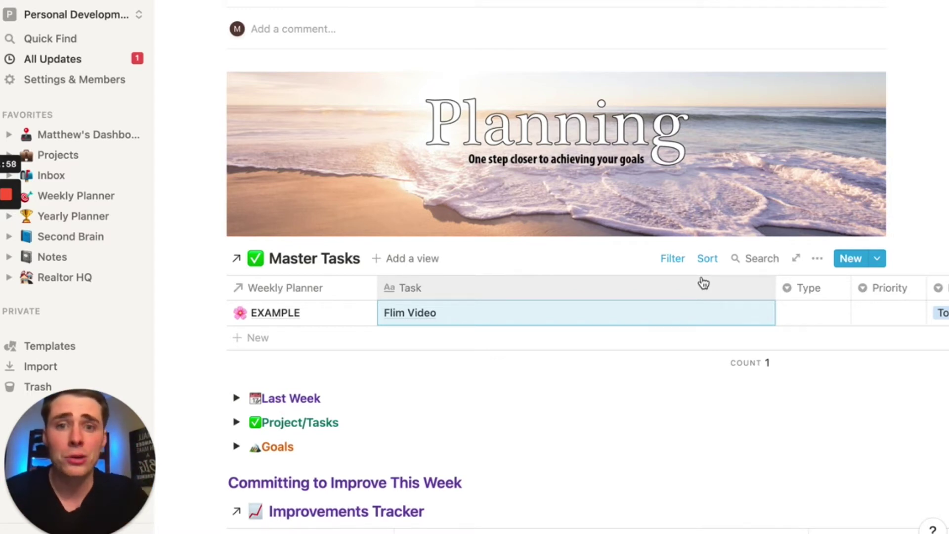
# Set the Flim Video task's Type to Realtor and review its Priority options without choosing one.
pyautogui.click(801, 313)
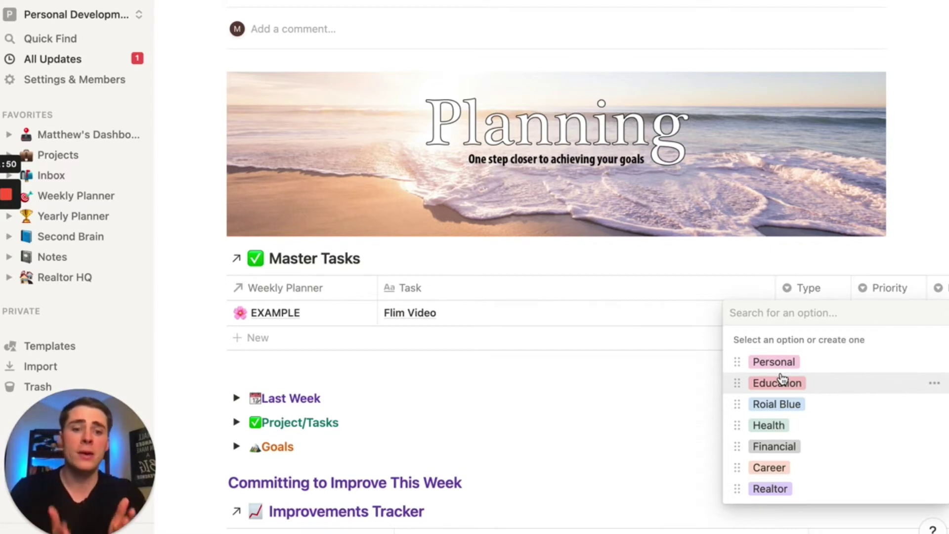
pyautogui.click(770, 489)
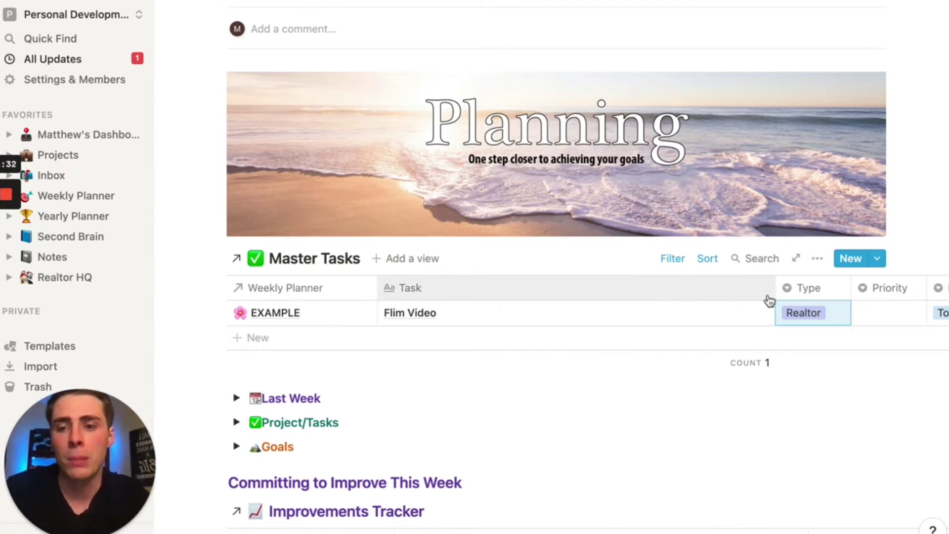
pyautogui.hscroll(3, 843, 324)
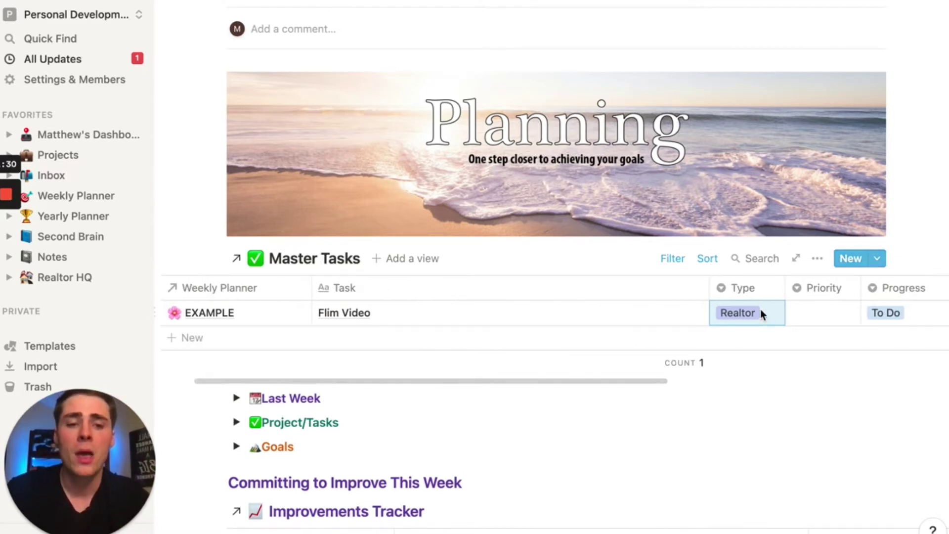
pyautogui.click(826, 319)
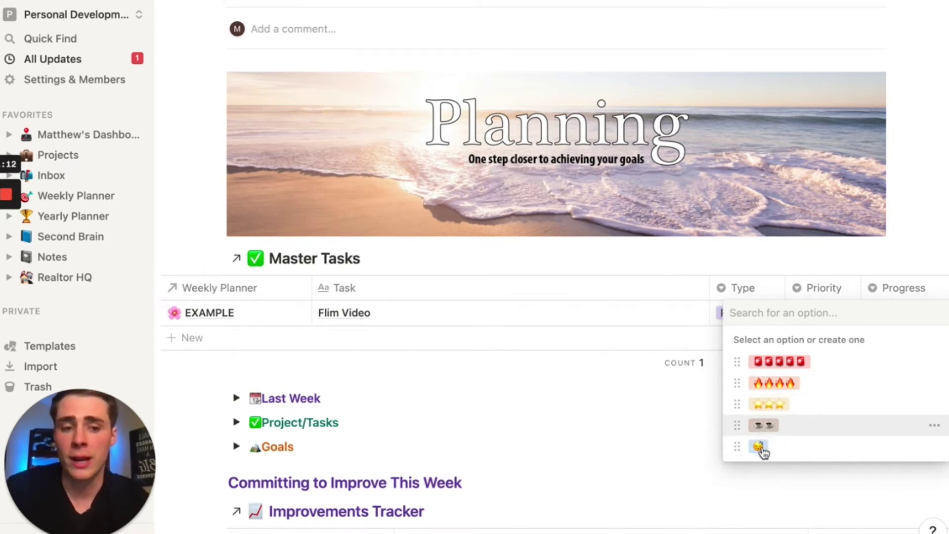
pyautogui.press('Escape')
pyautogui.hscroll(2, 850, 338)
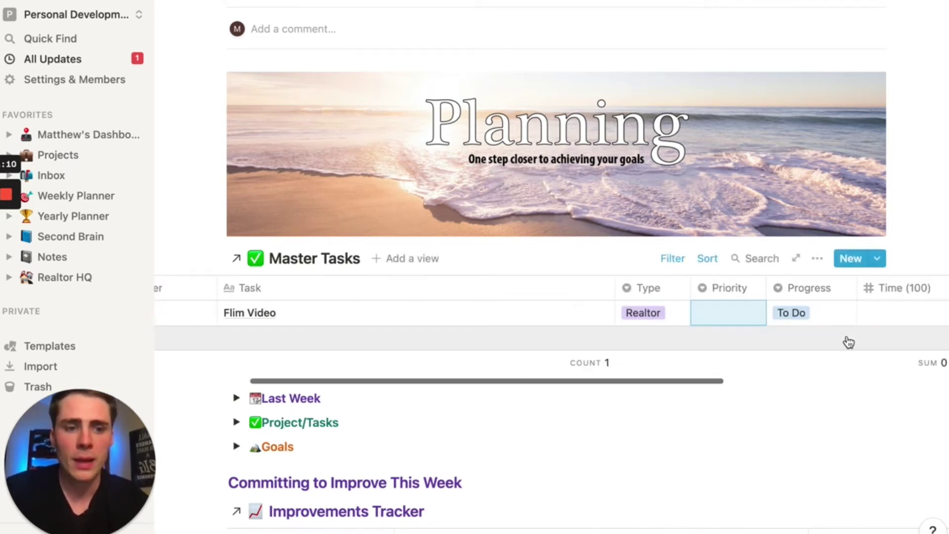
# Set the Flim Video task's Time (100) value to 100 in the Master Tasks table.
pyautogui.hscroll(2, 849, 342)
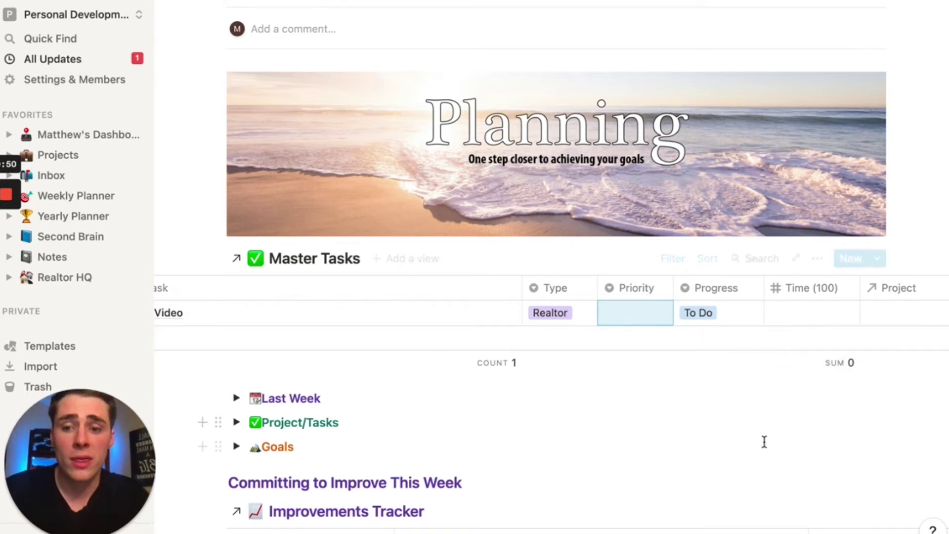
pyautogui.click(828, 312)
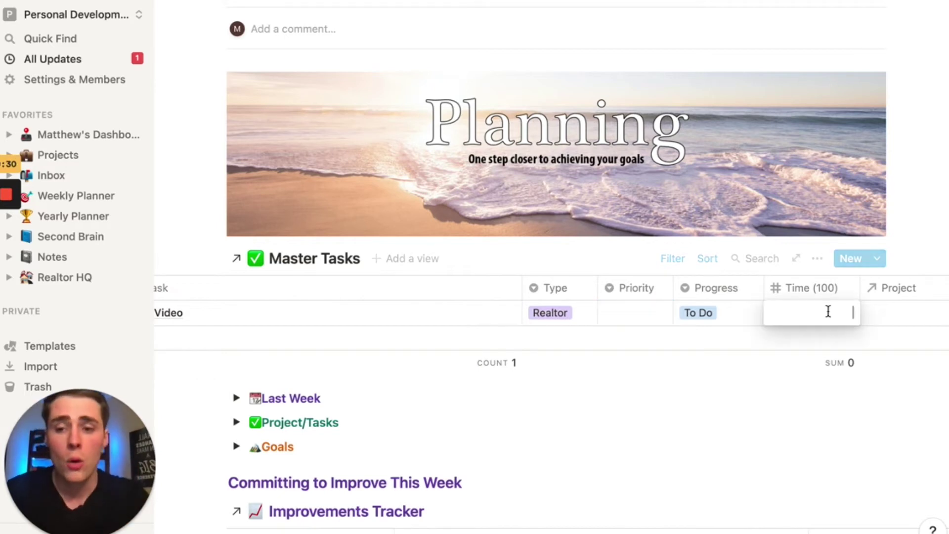
pyautogui.write('100')
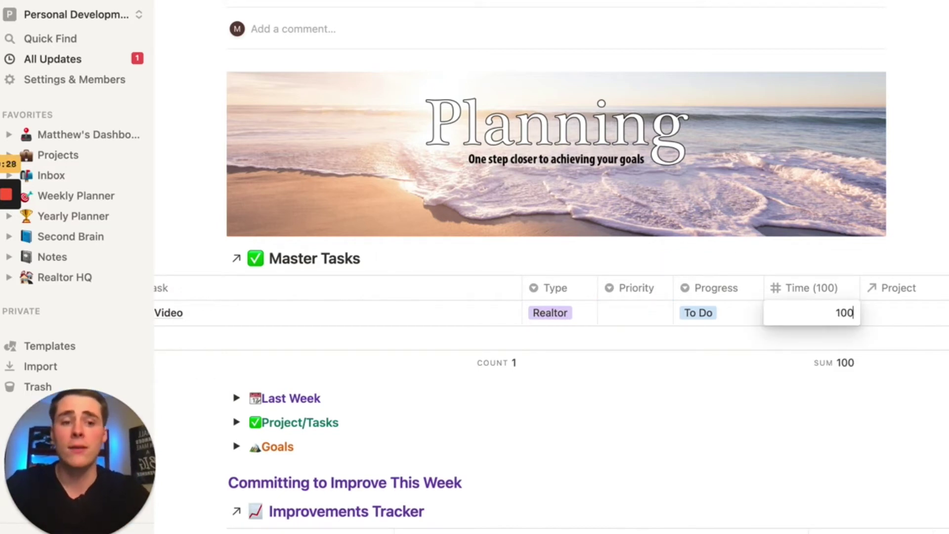
pyautogui.press('Return')
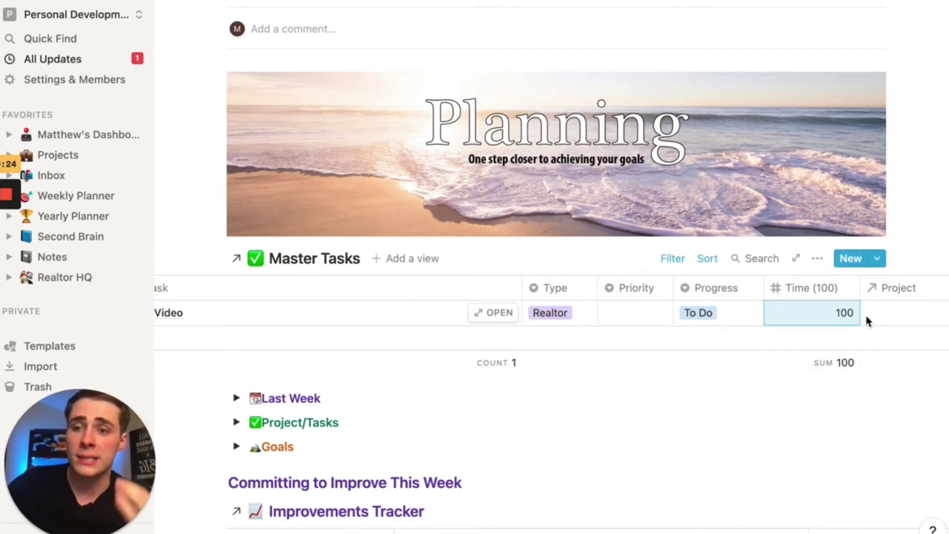
# View the Project relation picker of the Flim Video task without linking a project.
pyautogui.hscroll(6, 866, 321)
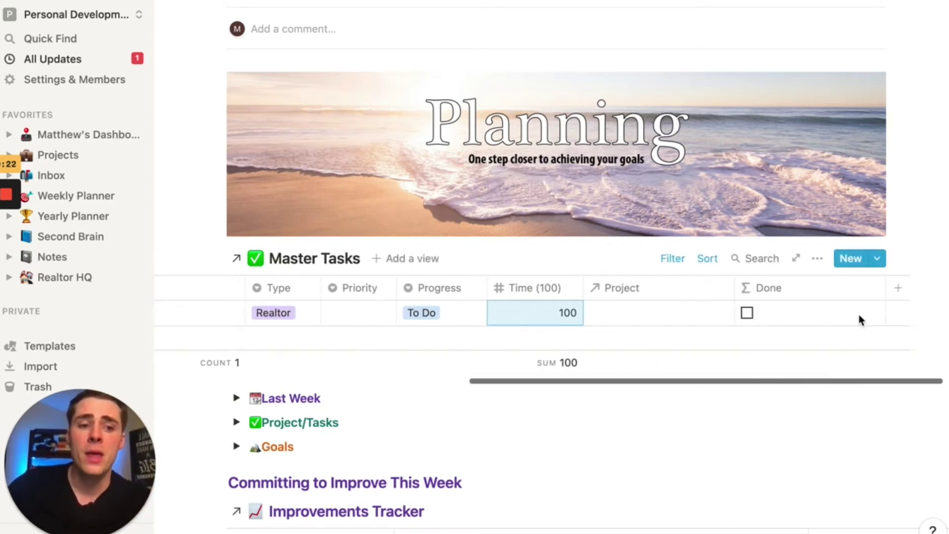
pyautogui.click(646, 322)
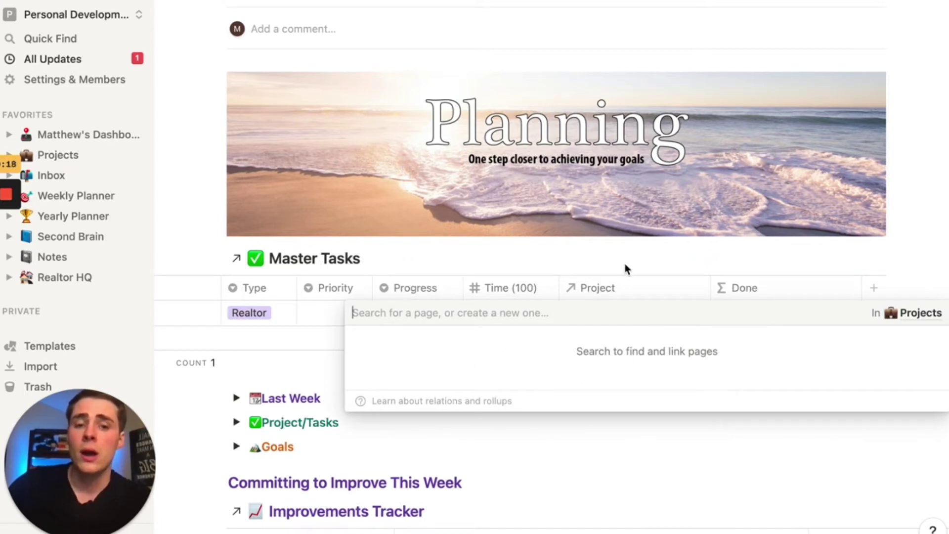
pyautogui.press('Escape')
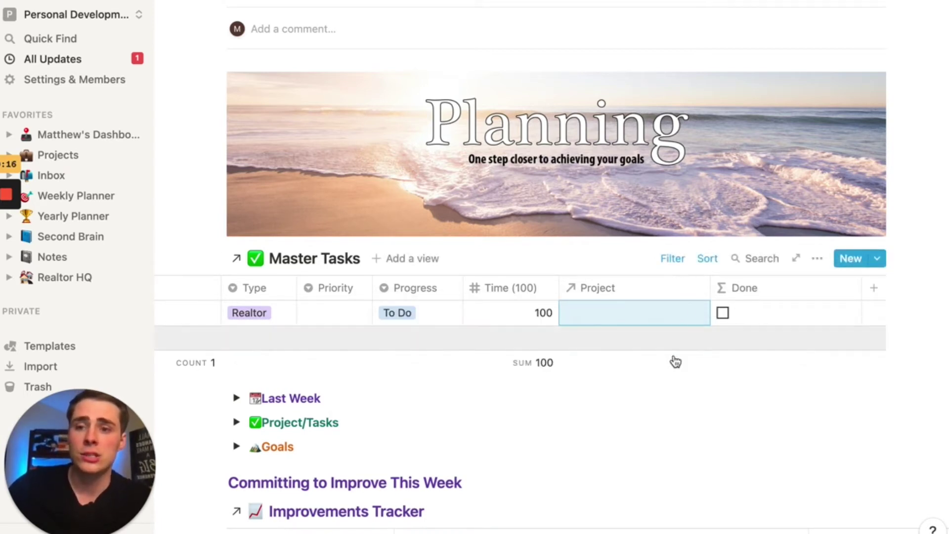
pyautogui.hscroll(-10, 623, 331)
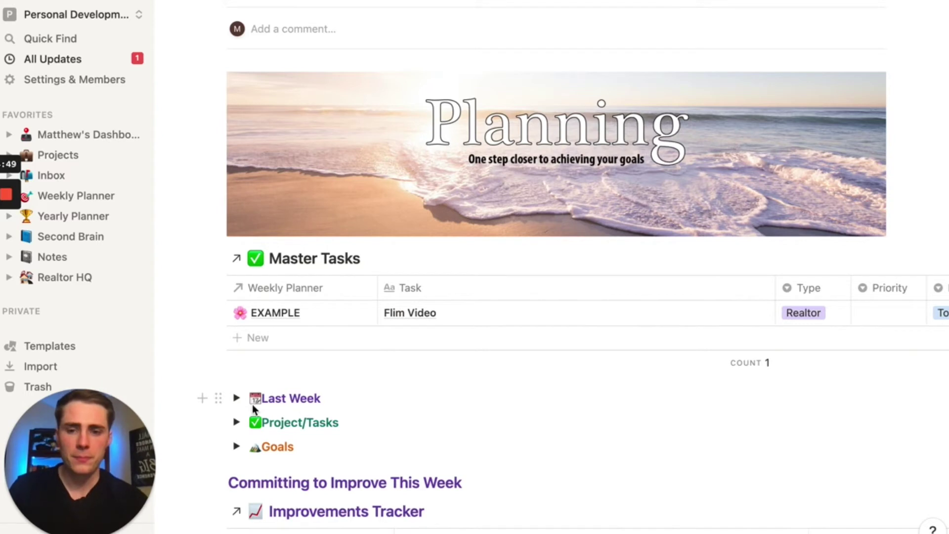
# Expand the Last Week section, inspect the filters of its Master Tasks table, and collapse the section again.
pyautogui.click(234, 400)
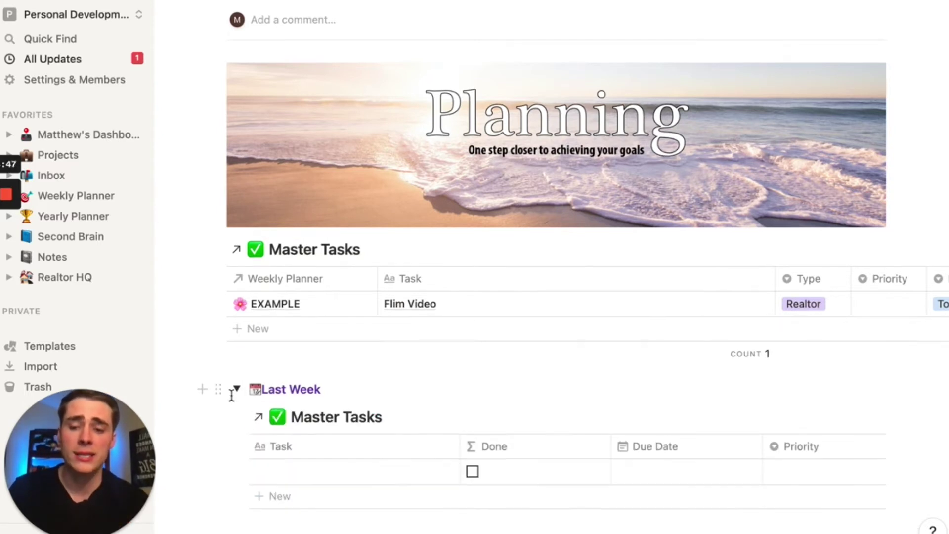
pyautogui.scroll(-2, 232, 396)
pyautogui.moveTo(416, 389)
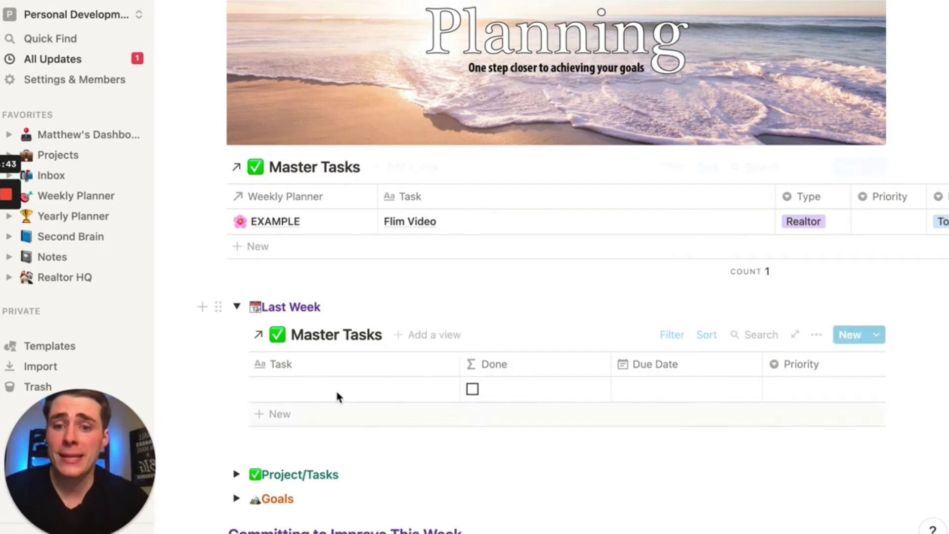
pyautogui.click(672, 335)
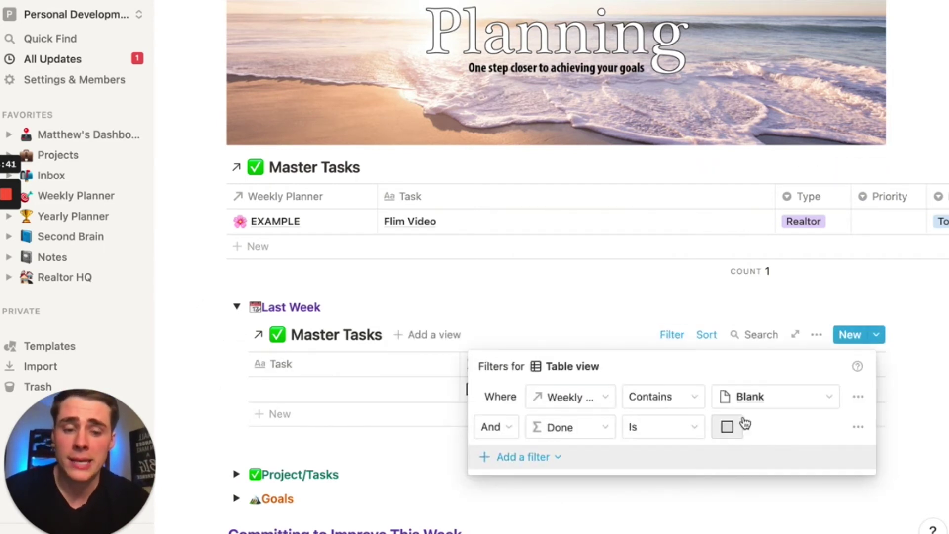
pyautogui.click(674, 272)
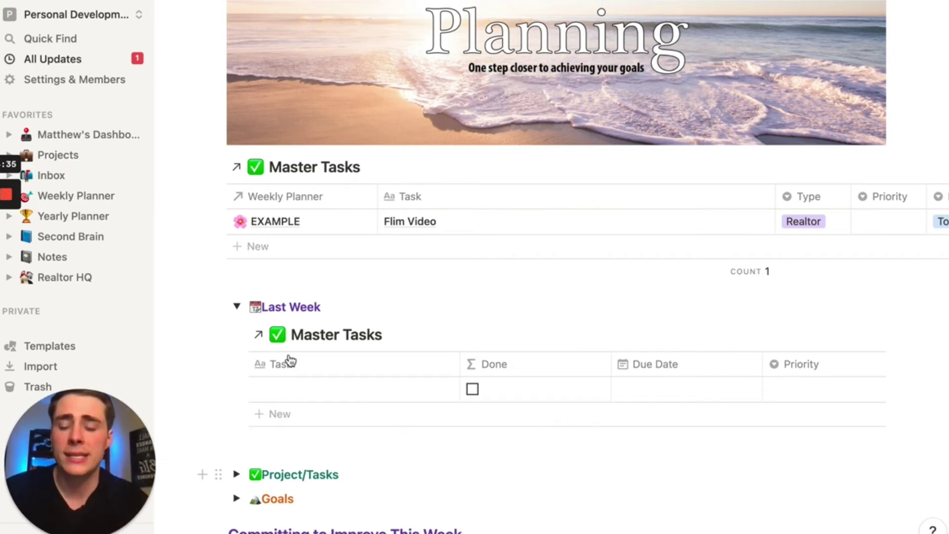
pyautogui.click(237, 307)
# Look inside the Project/Tasks and Goals sections below the Master Tasks table, collapsing each one again.
pyautogui.scroll(-3, 372, 433)
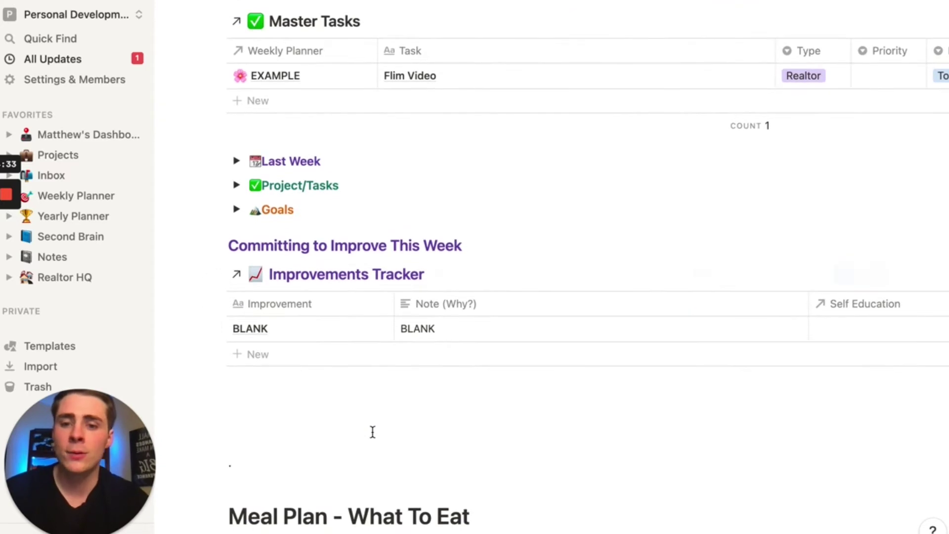
pyautogui.click(238, 186)
pyautogui.click(237, 186)
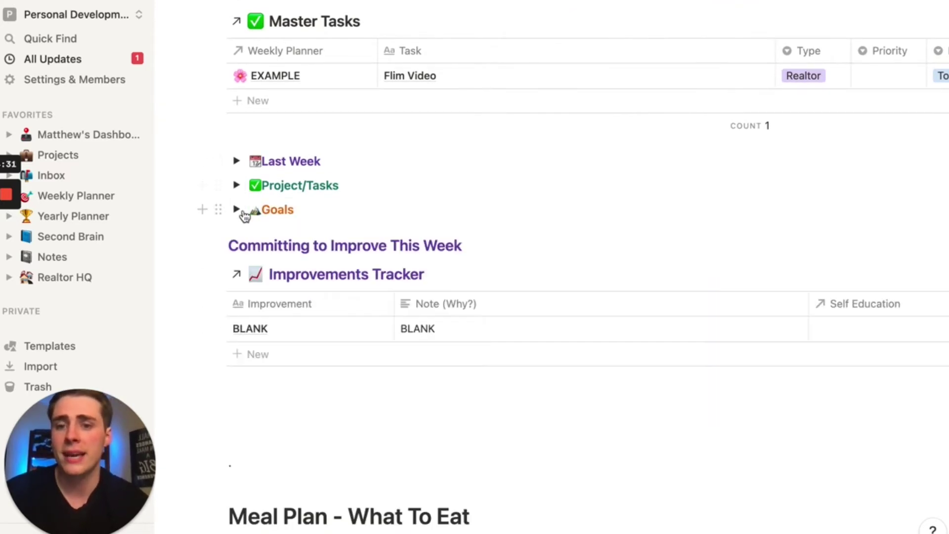
pyautogui.click(237, 210)
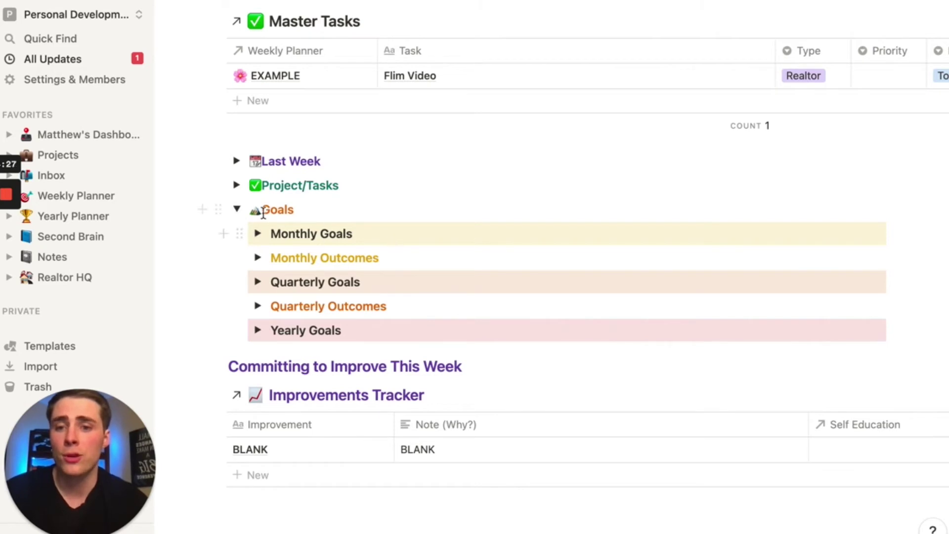
pyautogui.click(237, 209)
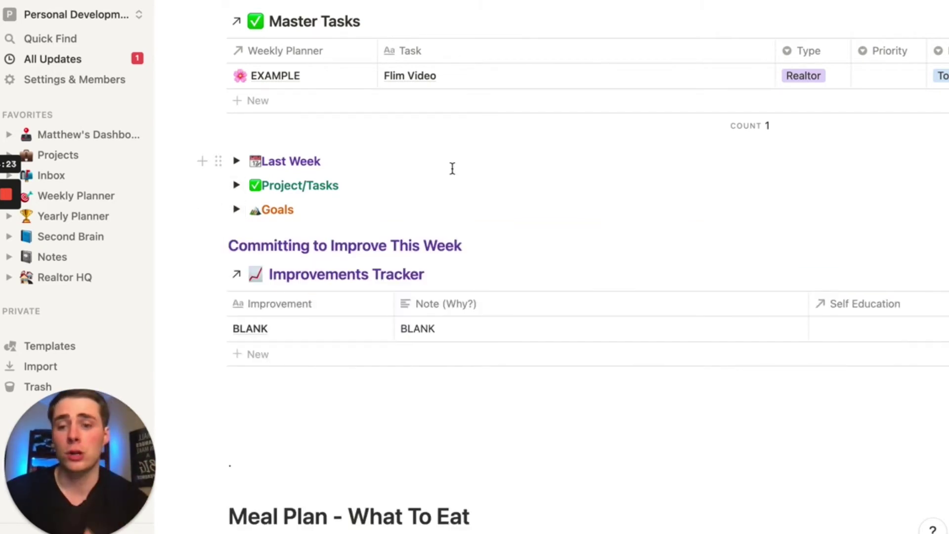
# Look over the Improvements Tracker and Meal Plan sections, browse the meals inside Food Options, and collapse that toggle.
pyautogui.scroll(-3, 452, 168)
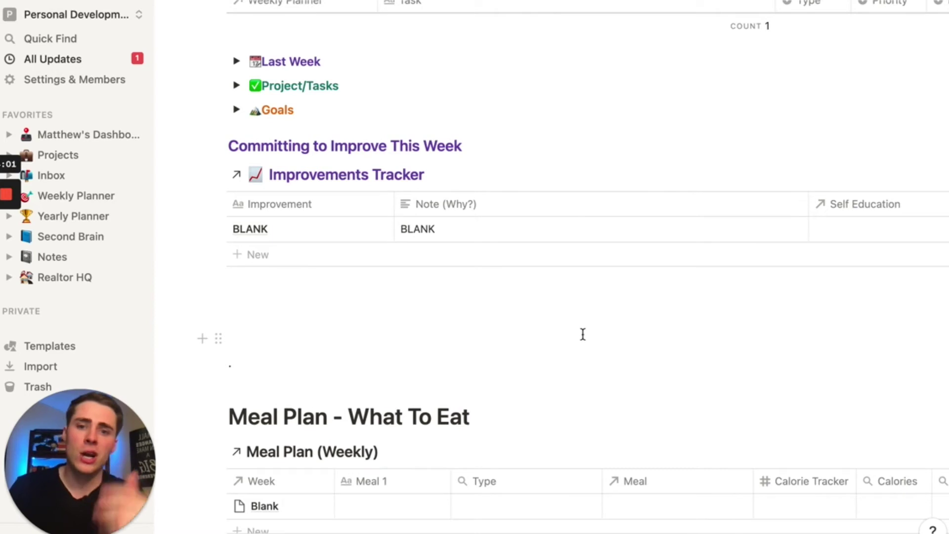
pyautogui.moveTo(586, 222)
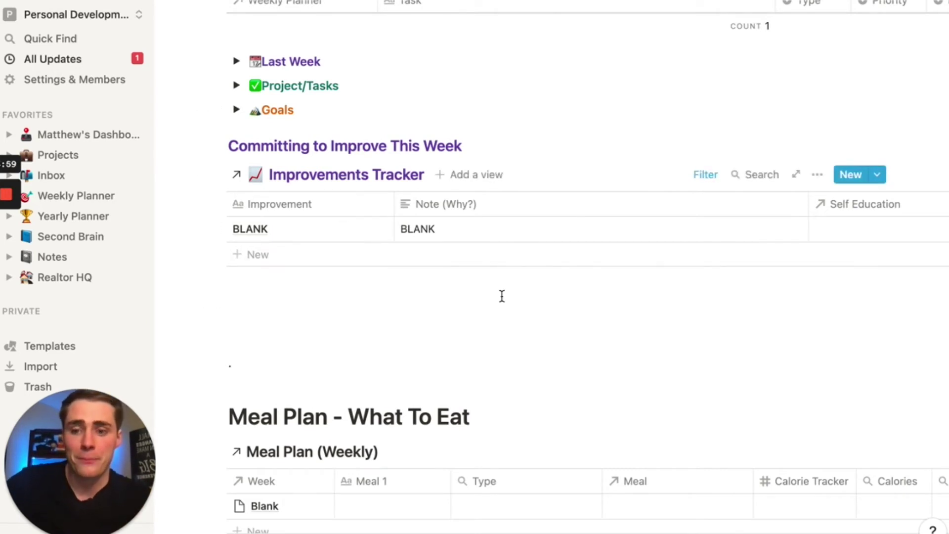
pyautogui.scroll(-3, 501, 296)
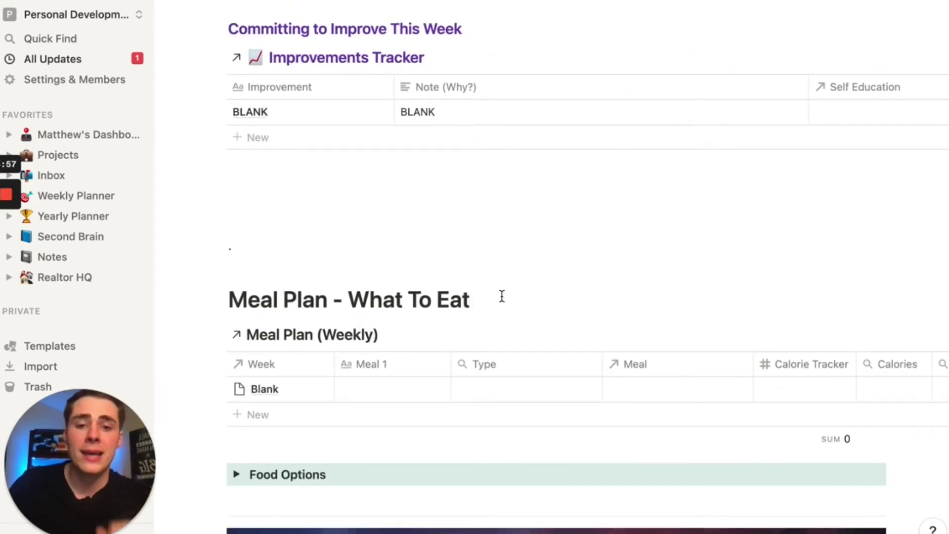
pyautogui.scroll(-3, 502, 296)
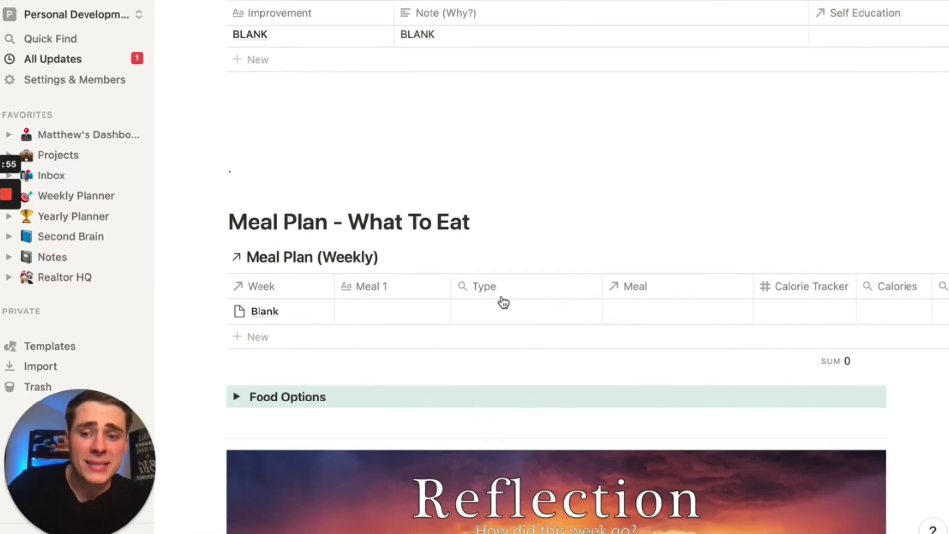
pyautogui.scroll(-1, 503, 302)
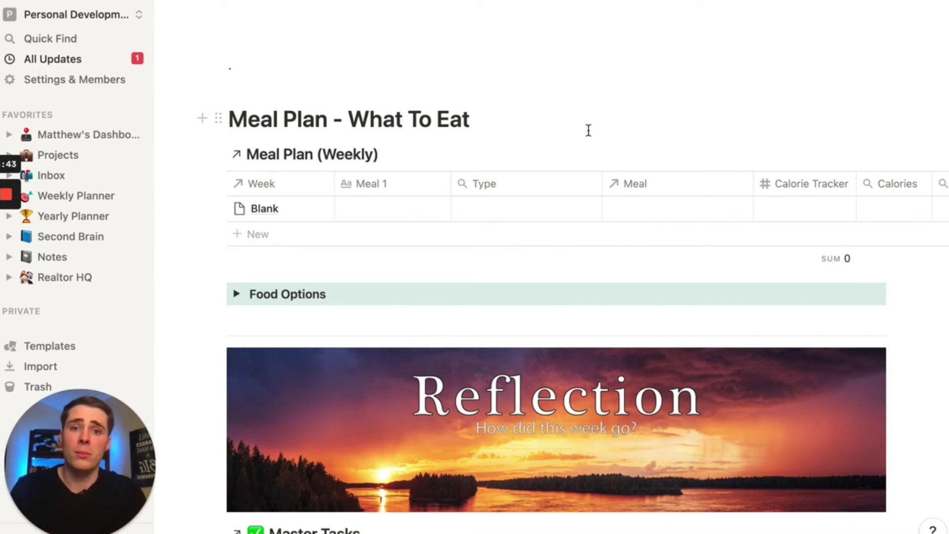
pyautogui.click(237, 294)
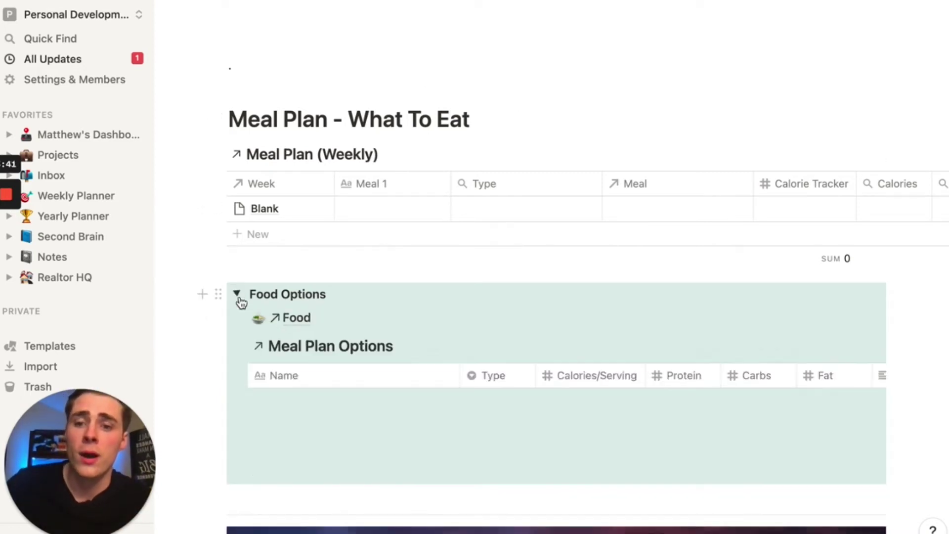
pyautogui.scroll(-5, 474, 356)
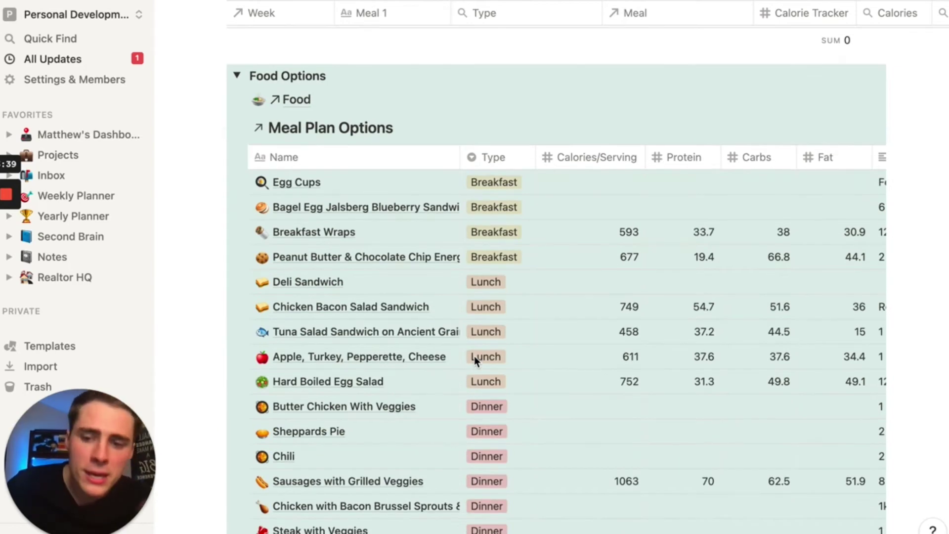
pyautogui.scroll(-5, 467, 324)
pyautogui.scroll(-5, 404, 349)
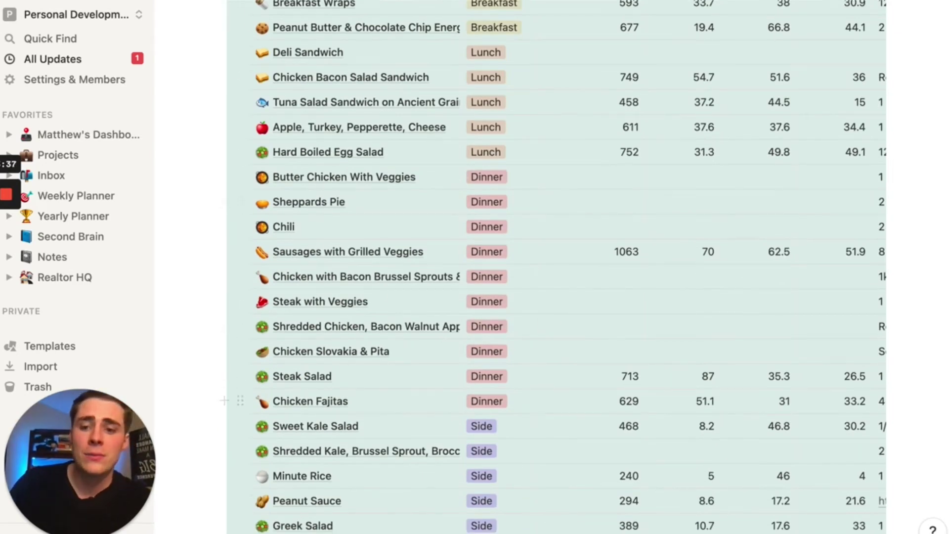
pyautogui.scroll(12, 546, 335)
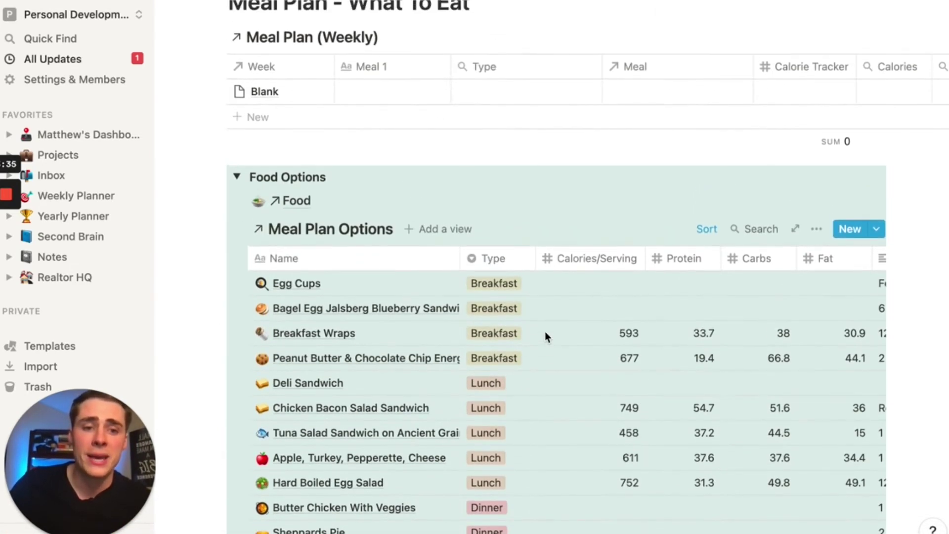
pyautogui.click(237, 177)
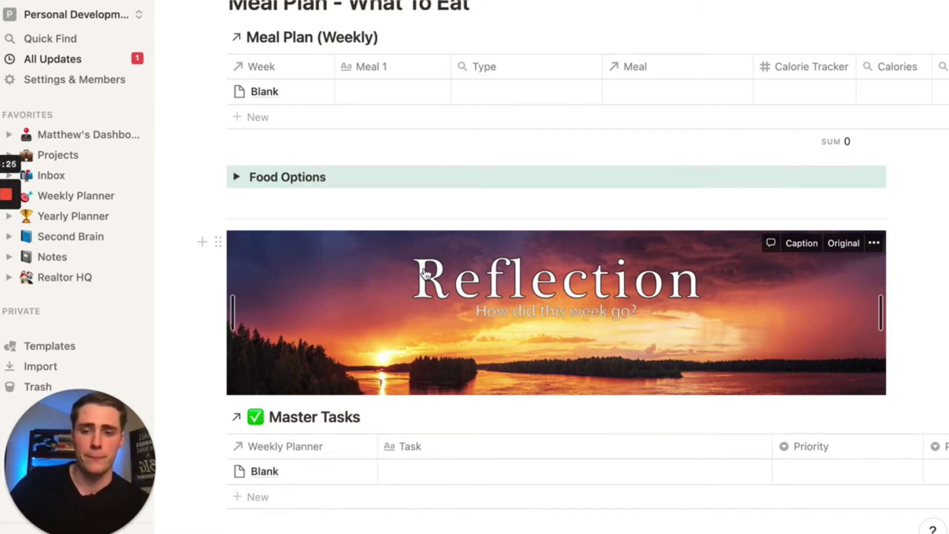
# View the Progress options of the blank task in the Reflection section's Master Tasks table without choosing one.
pyautogui.scroll(-3, 463, 381)
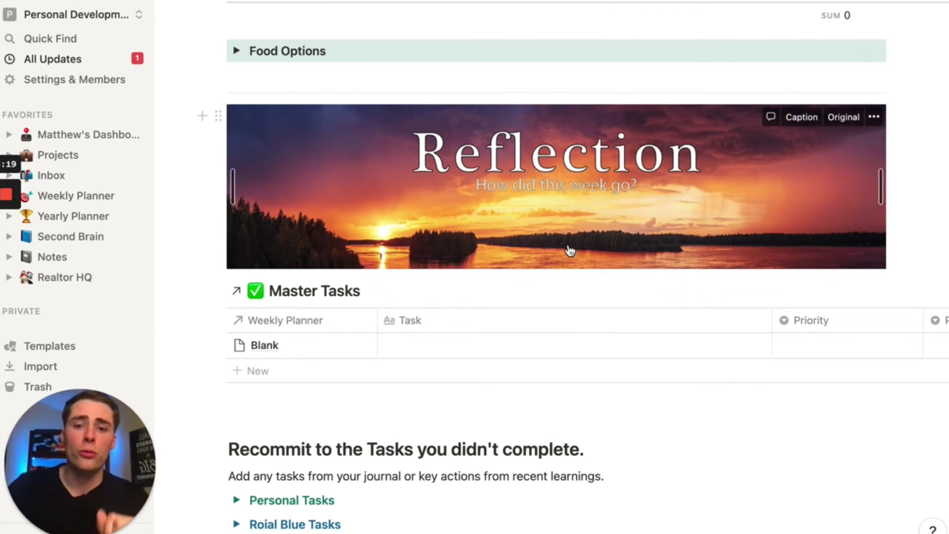
pyautogui.scroll(-1, 580, 278)
pyautogui.scroll(-1, 839, 274)
pyautogui.hscroll(4, 829, 269)
pyautogui.click(830, 270)
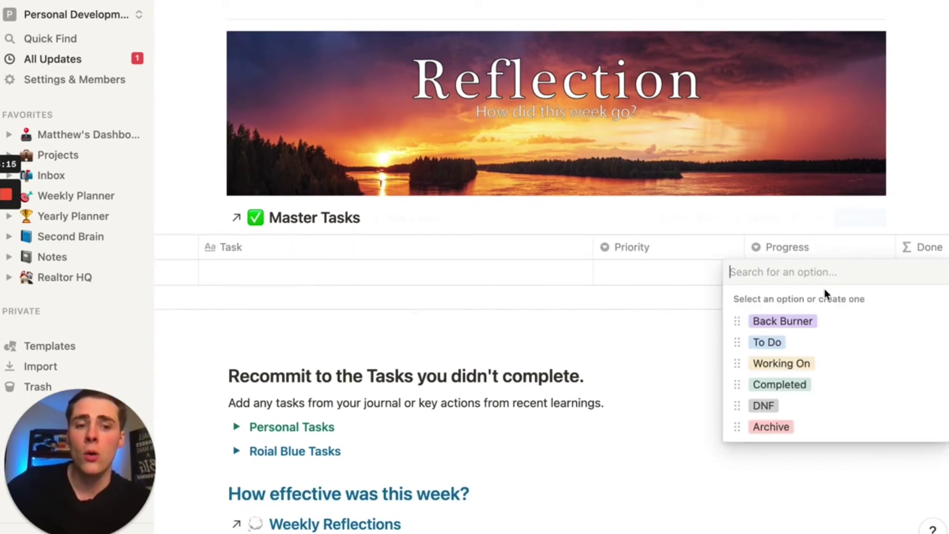
pyautogui.press('Escape')
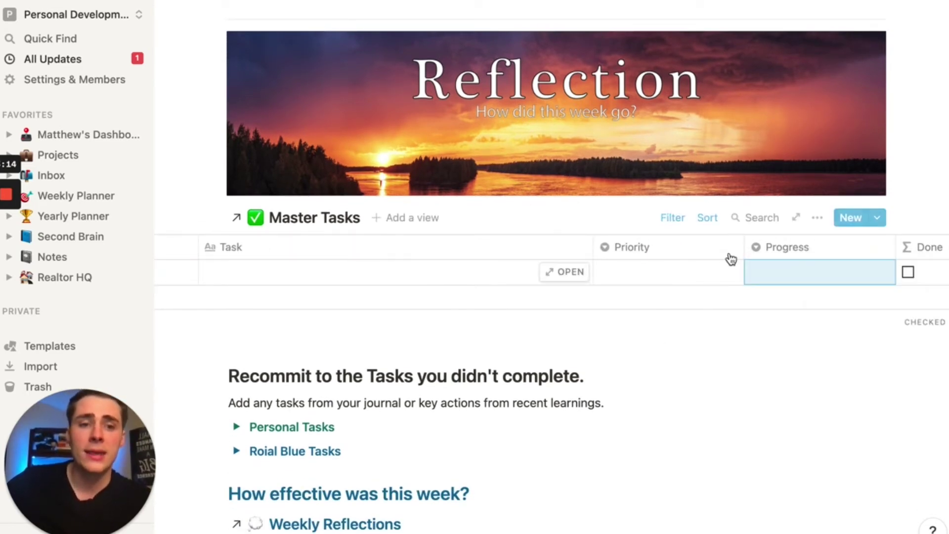
# Filter the Reflection section's Master Tasks table to tasks whose Weekly Planner relation contains EXAMPLE.
pyautogui.click(672, 217)
pyautogui.click(781, 278)
pyautogui.write('exa')
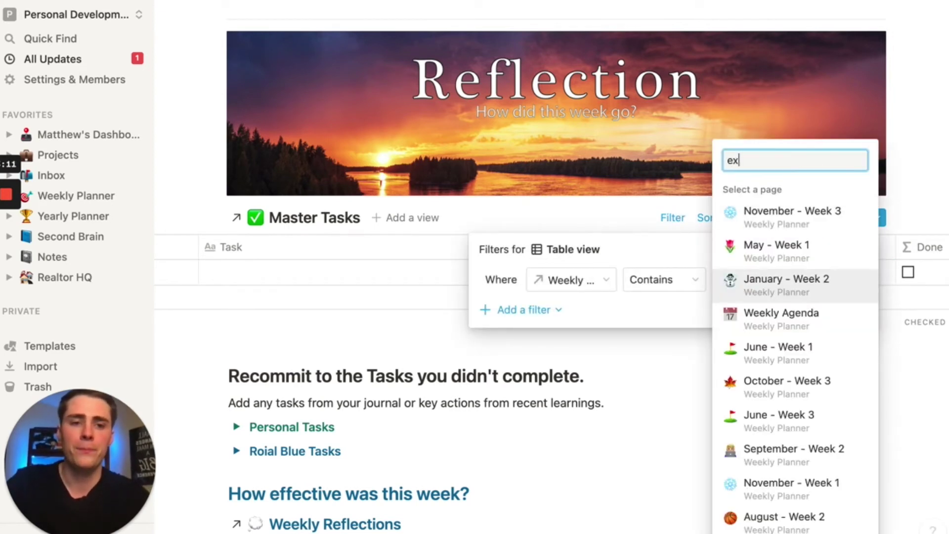
pyautogui.click(733, 367)
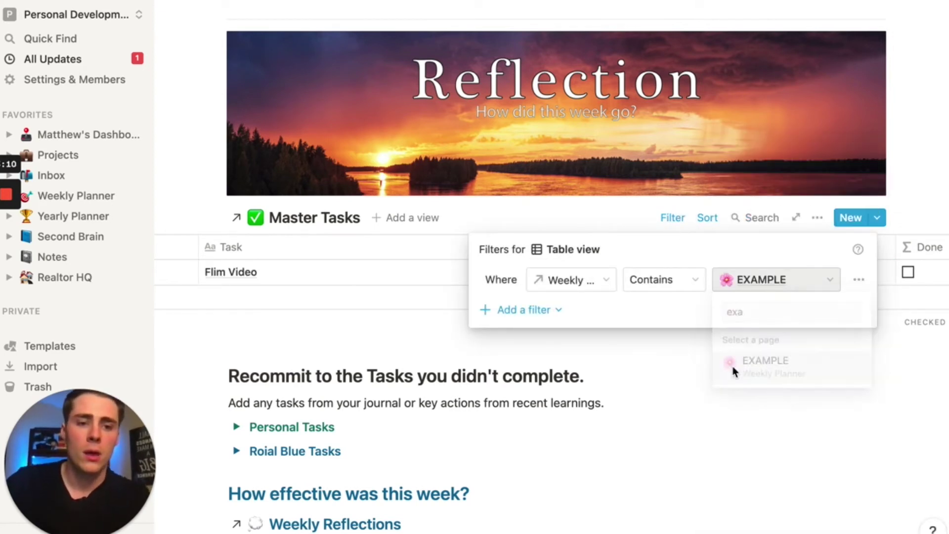
pyautogui.click(728, 391)
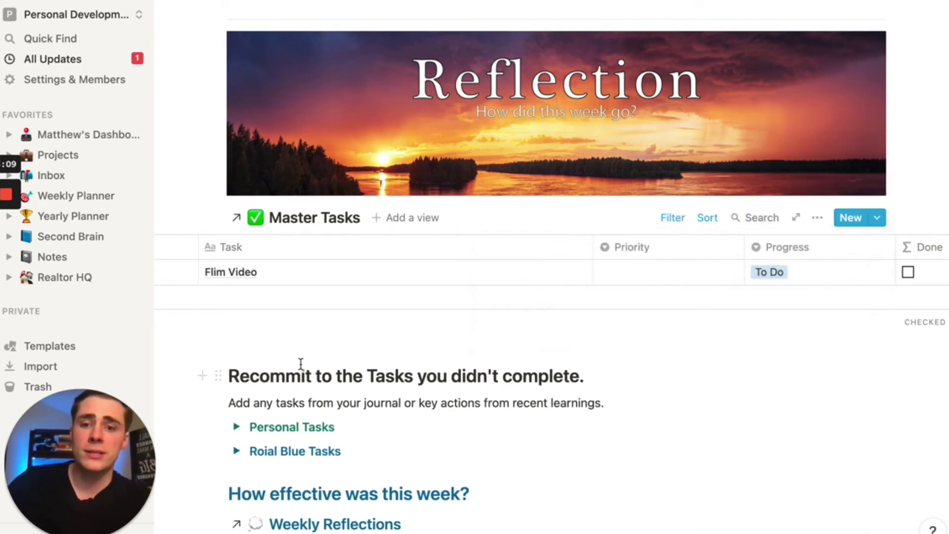
# Set the Flim Video task's Progress to Completed in the Reflection section's Master Tasks table.
pyautogui.click(840, 276)
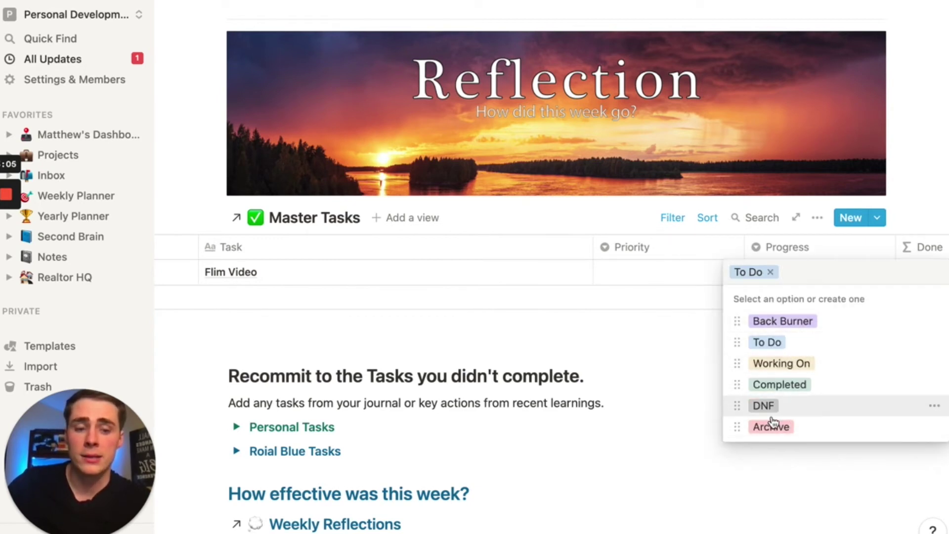
pyautogui.click(779, 384)
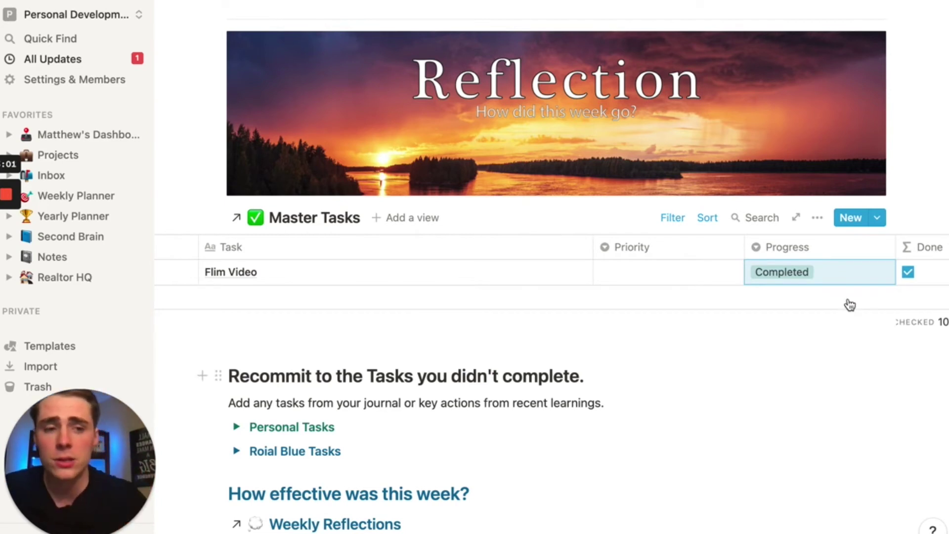
pyautogui.hscroll(6, 876, 281)
pyautogui.hscroll(5, 739, 311)
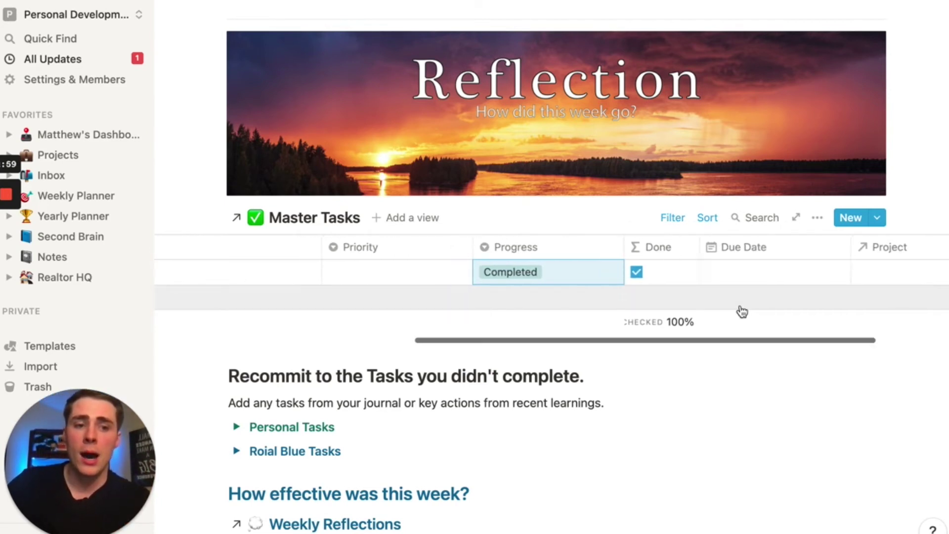
pyautogui.hscroll(-5, 729, 298)
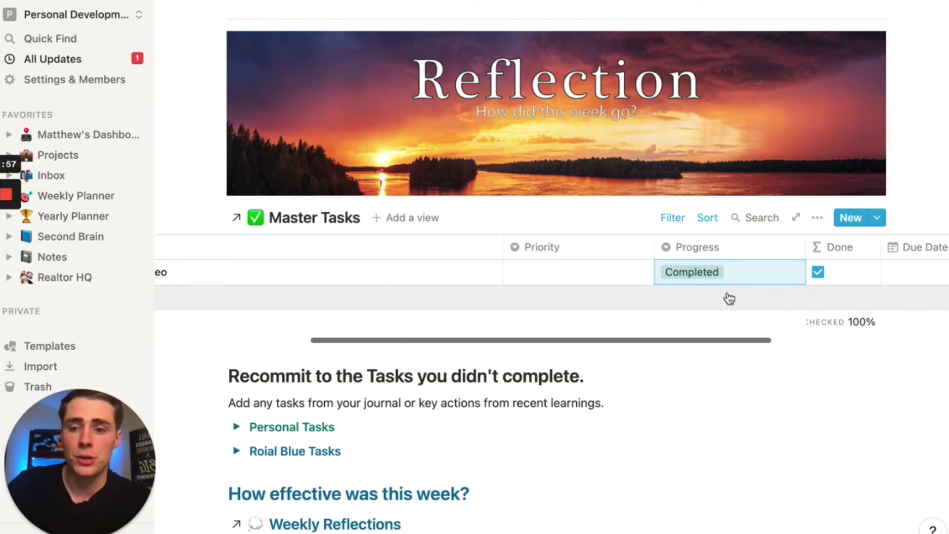
# In the Weekly Reflections table's BLANK row, enter a Daily Average of 8 and set Reflected Effectiveness to Effective.
pyautogui.scroll(-2, 729, 298)
pyautogui.scroll(-2, 729, 298)
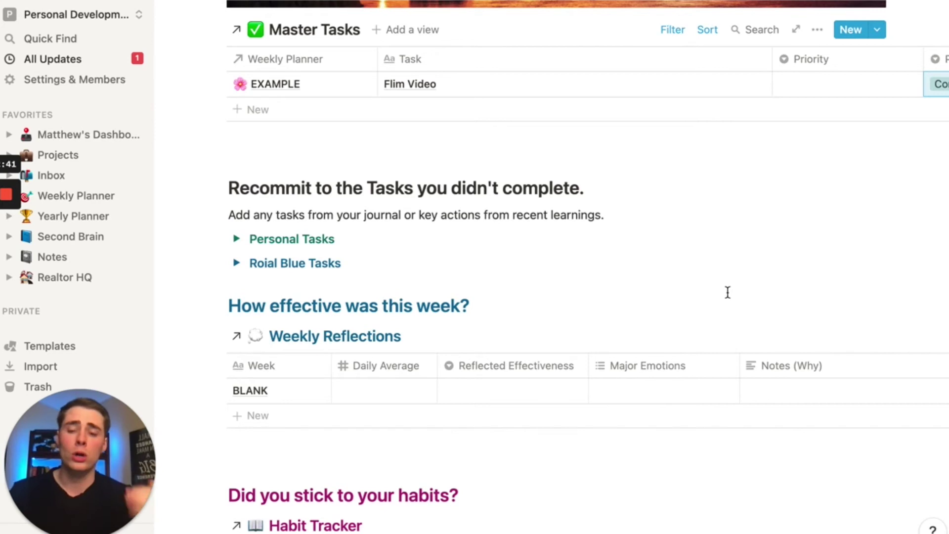
pyautogui.scroll(-5, 728, 292)
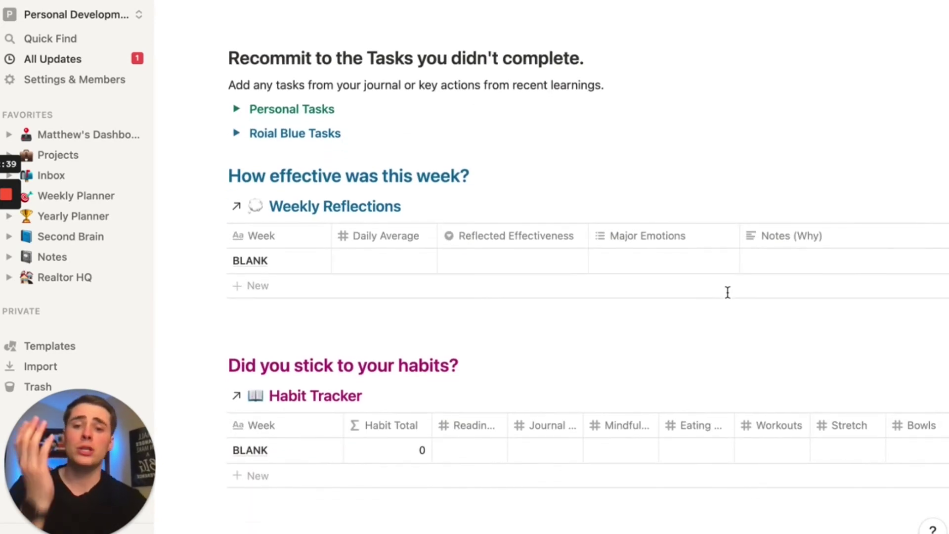
pyautogui.scroll(-3, 729, 297)
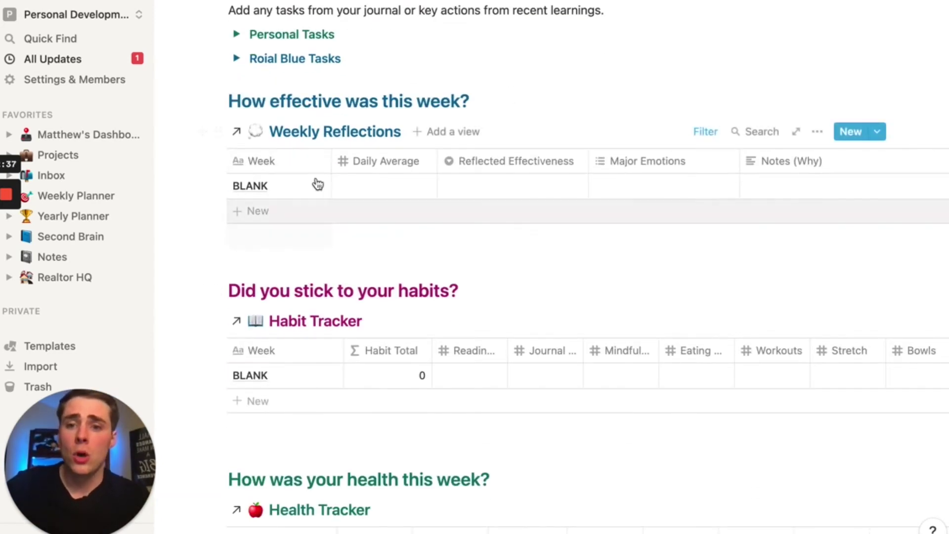
pyautogui.click(393, 187)
pyautogui.write('8')
pyautogui.press('Return')
pyautogui.click(546, 188)
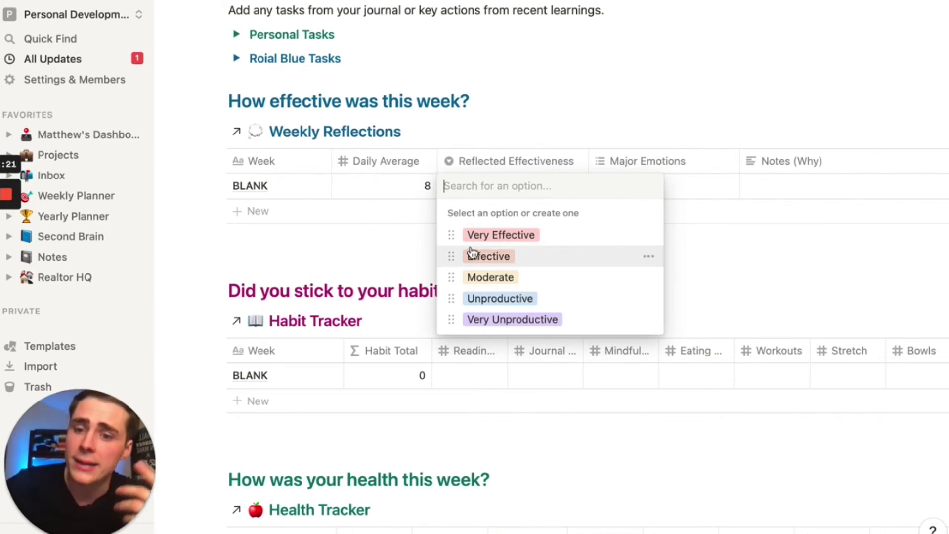
pyautogui.click(496, 260)
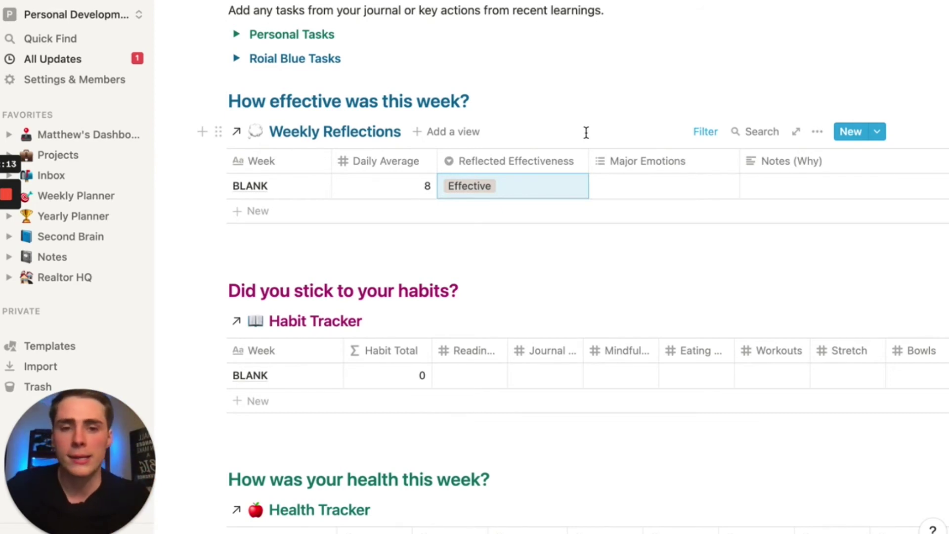
# Browse the Major Emotions options for the BLANK row of Weekly Reflections and choose Appreciative.
pyautogui.click(630, 184)
pyautogui.scroll(-4, 621, 343)
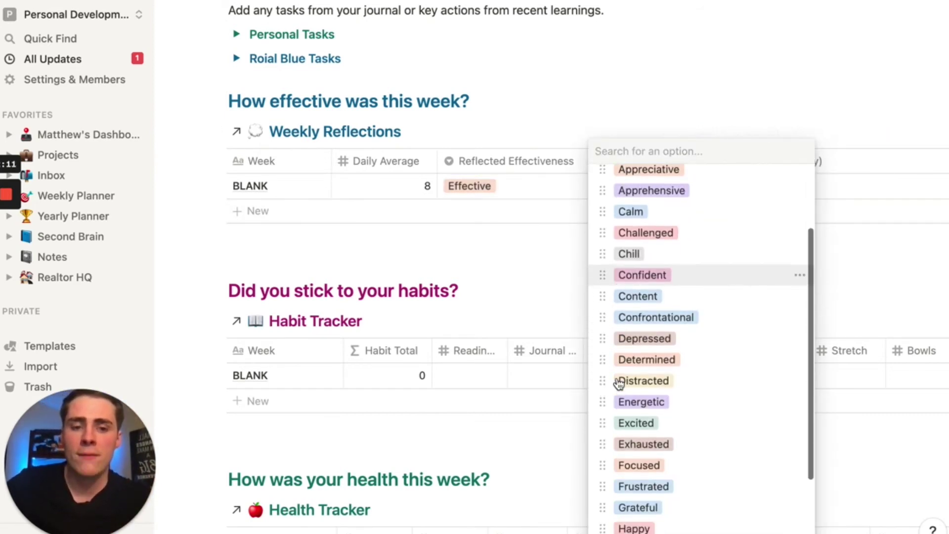
pyautogui.scroll(2, 617, 384)
pyautogui.scroll(2, 618, 383)
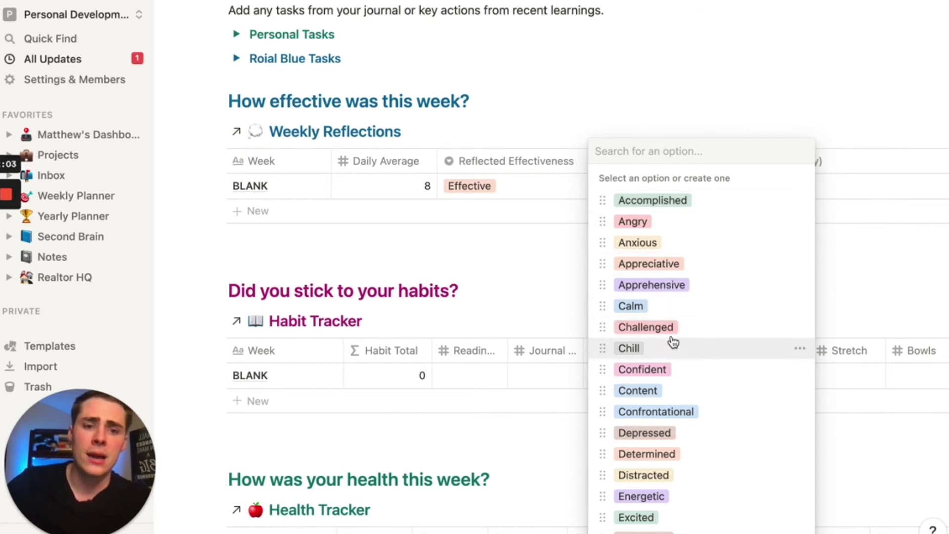
pyautogui.click(665, 269)
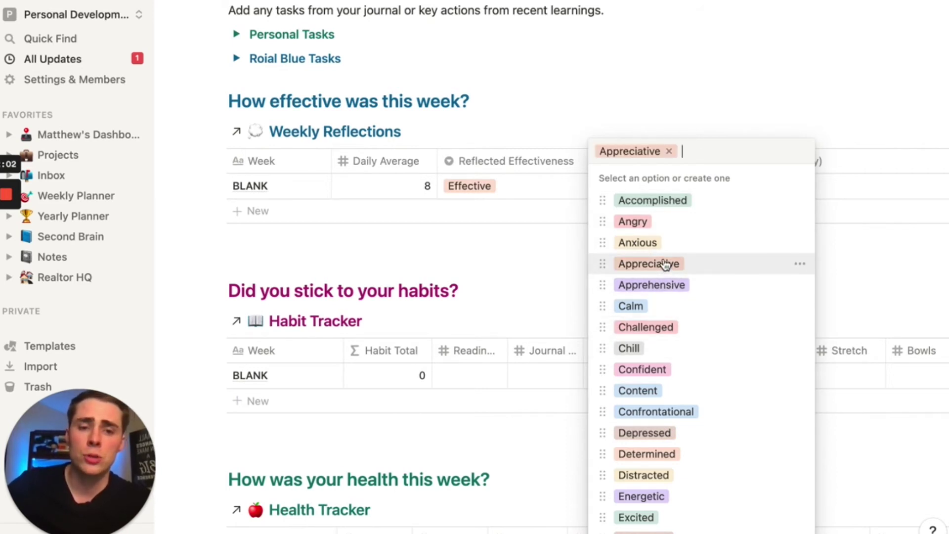
pyautogui.click(865, 245)
# Link the Second Brain page Epic Content Marketing as the Weekly Reflections row's Key Learnings.
pyautogui.hscroll(5, 875, 195)
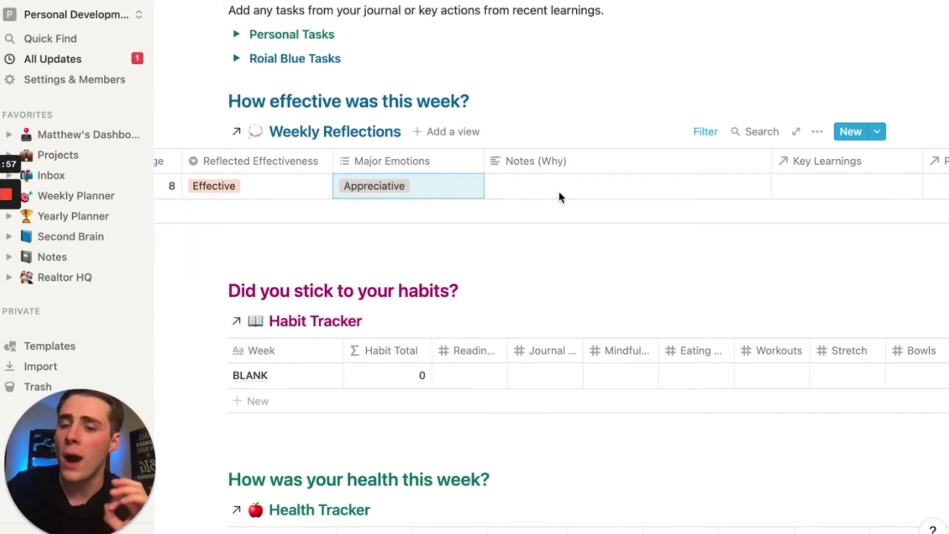
pyautogui.hscroll(7, 560, 197)
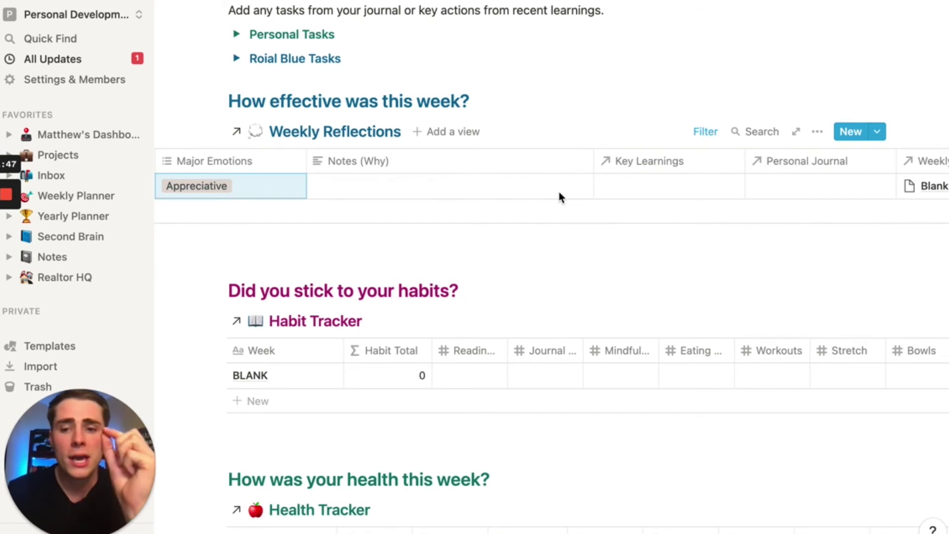
pyautogui.click(623, 185)
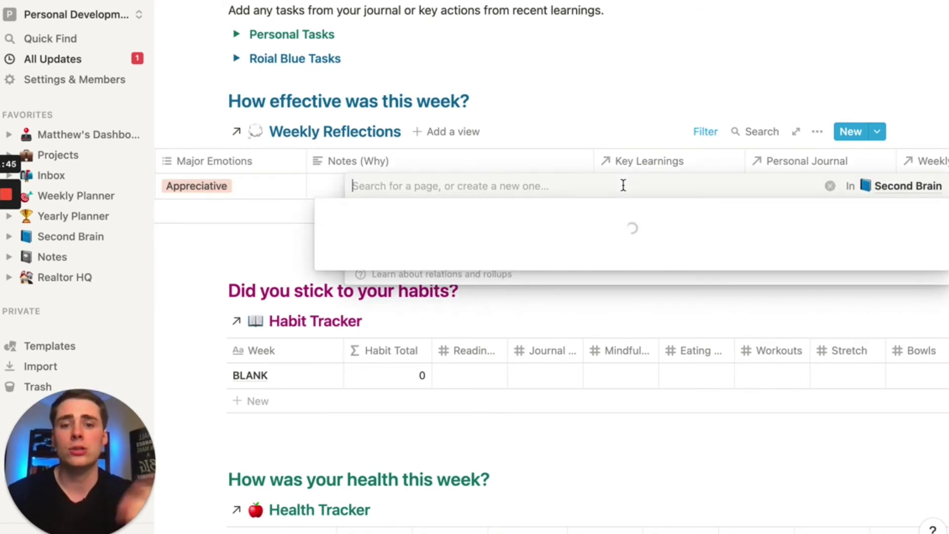
pyautogui.write('Cont')
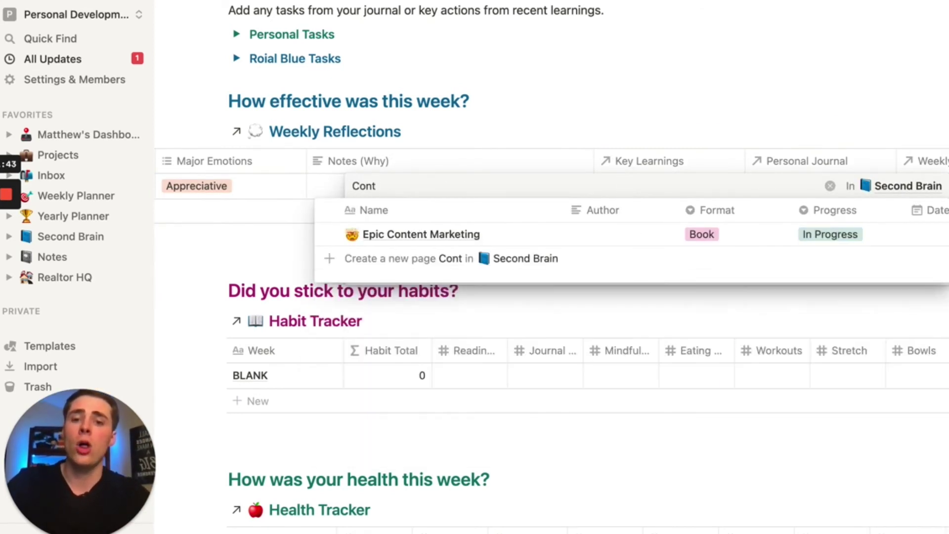
pyautogui.click(549, 235)
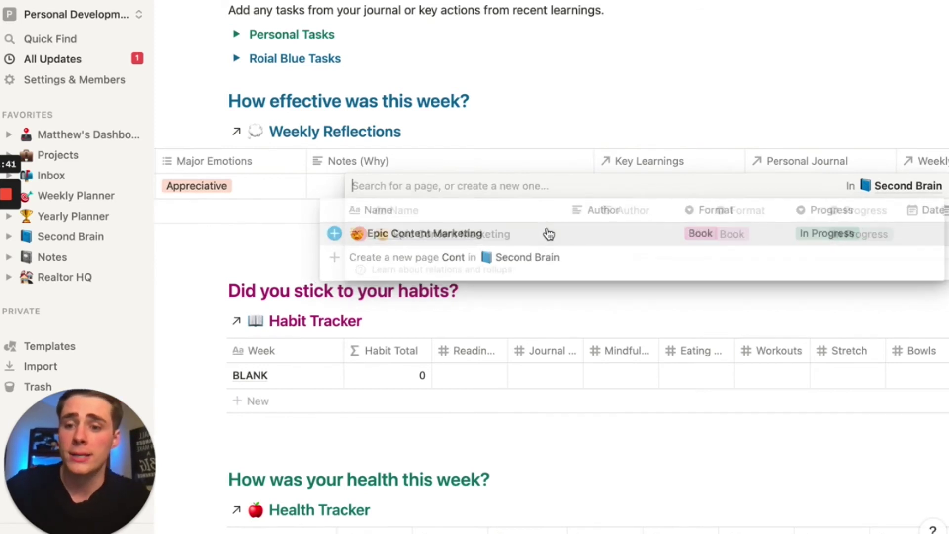
pyautogui.click(614, 322)
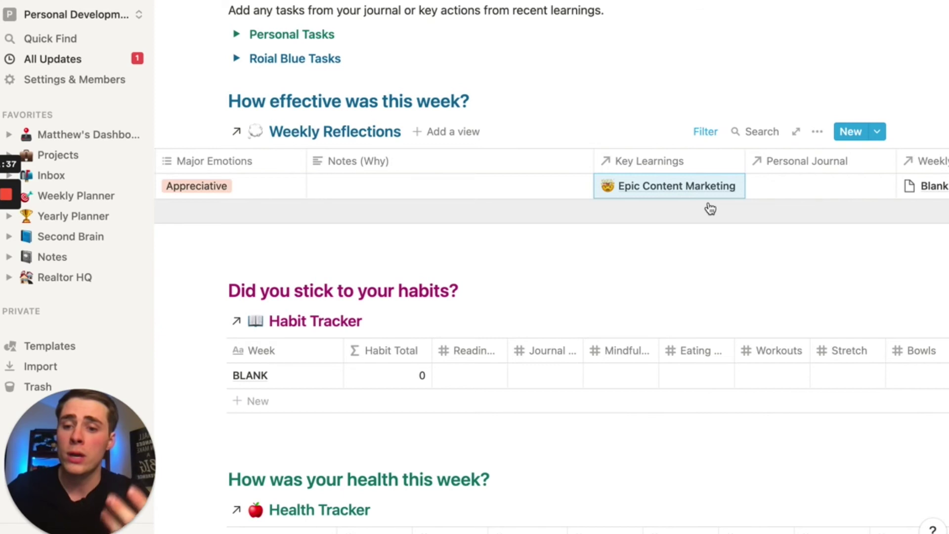
pyautogui.hscroll(3, 791, 178)
pyautogui.hscroll(-7, 860, 179)
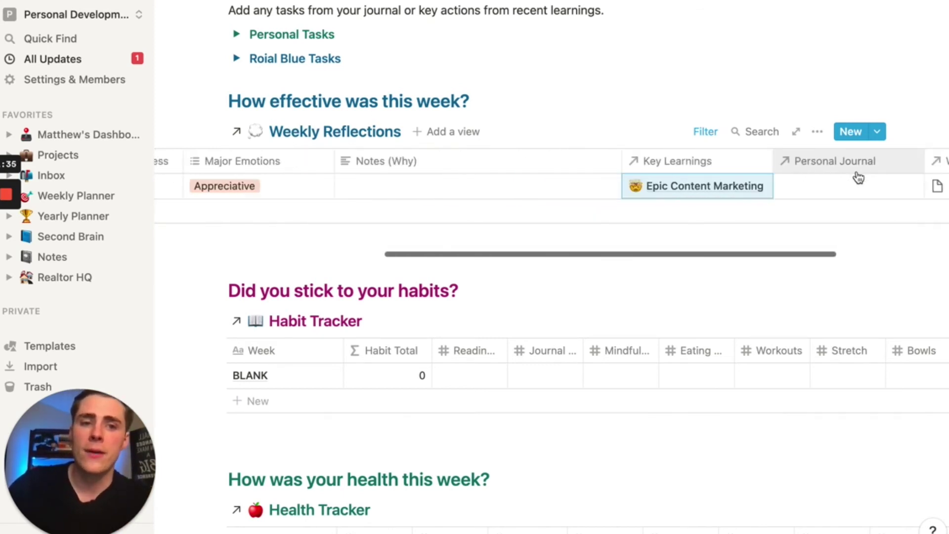
# Look over the Habit, Health, Wins, Losses, Improvements and Real Estate Action Tracking tables, down to the Sunday To Do links.
pyautogui.scroll(-5, 832, 383)
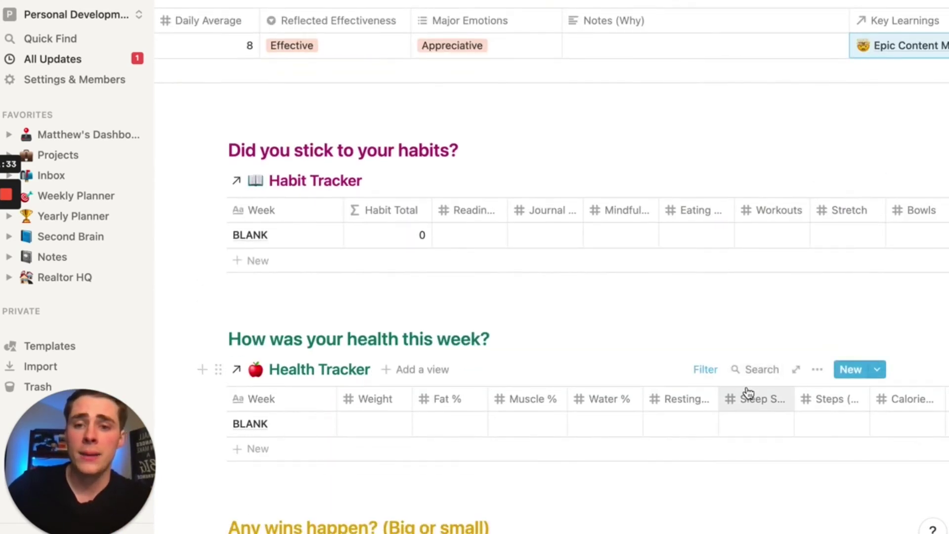
pyautogui.moveTo(355, 182)
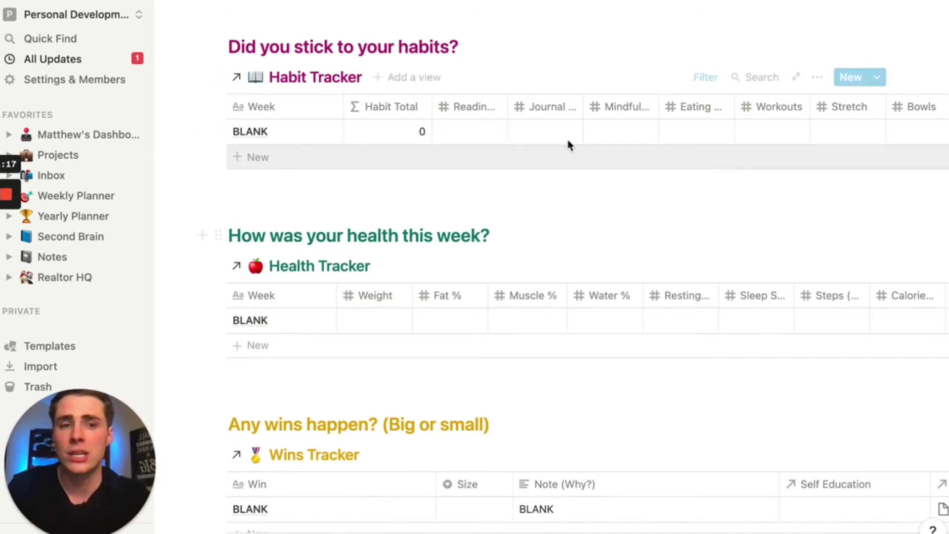
pyautogui.scroll(-4, 695, 218)
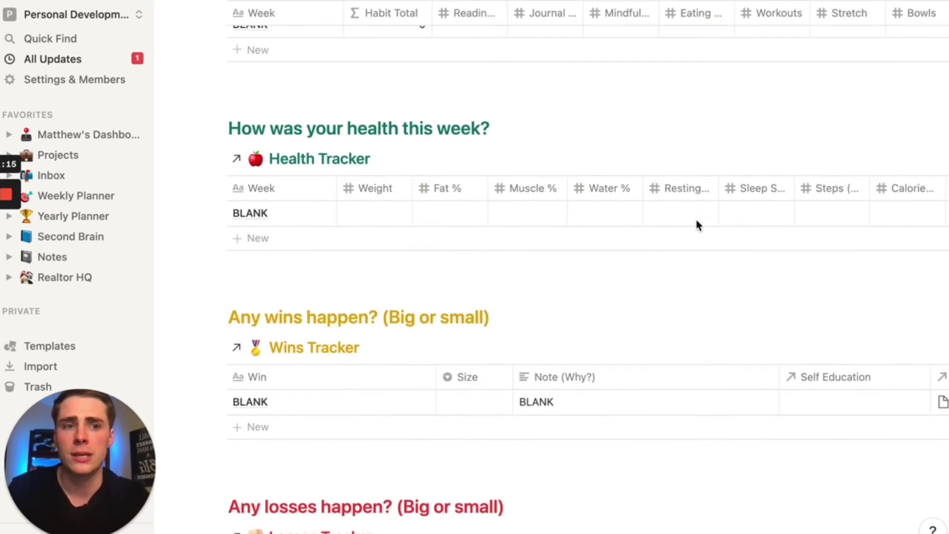
pyautogui.scroll(-1, 697, 226)
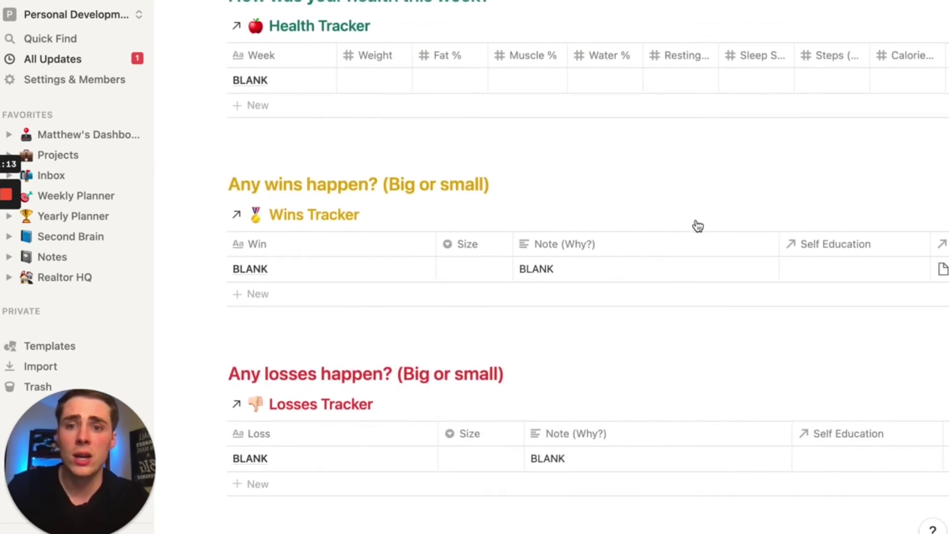
pyautogui.scroll(1, 697, 226)
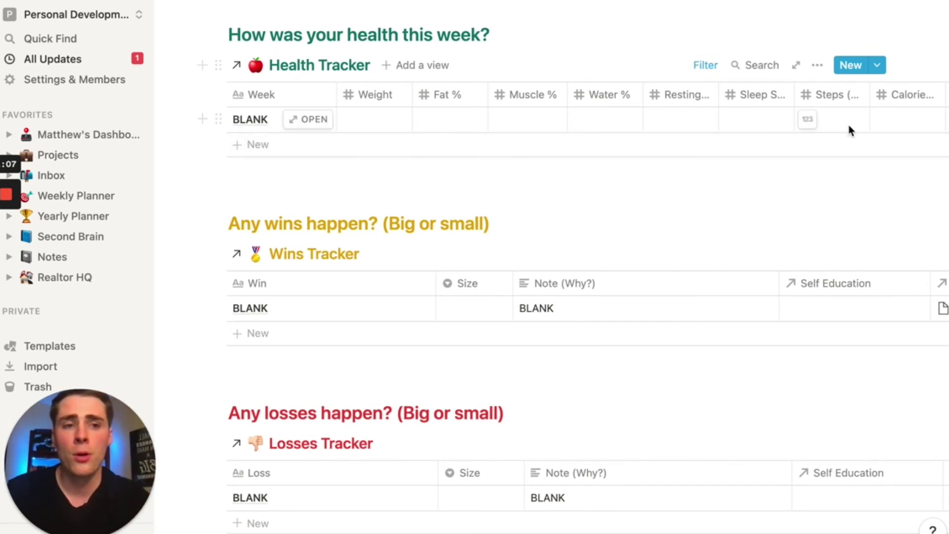
pyautogui.scroll(-4, 822, 181)
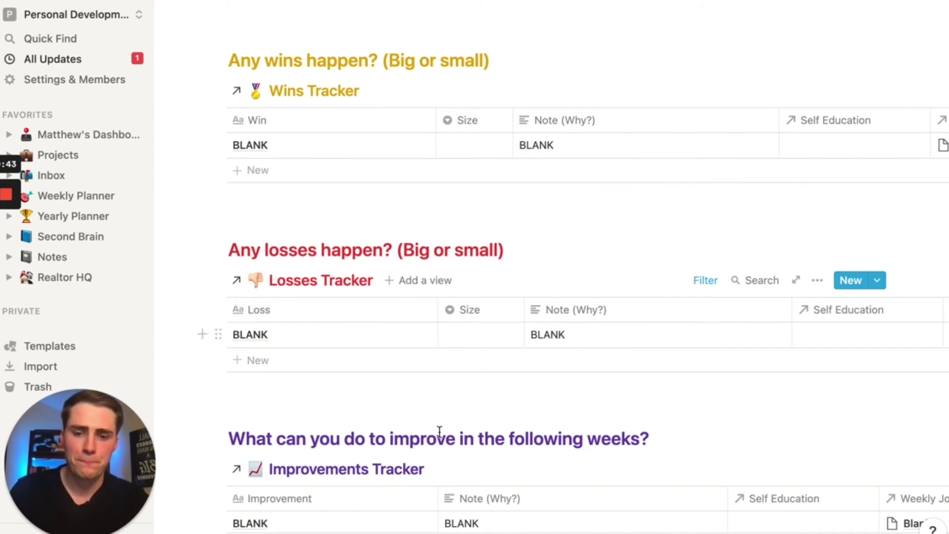
pyautogui.scroll(-5, 439, 434)
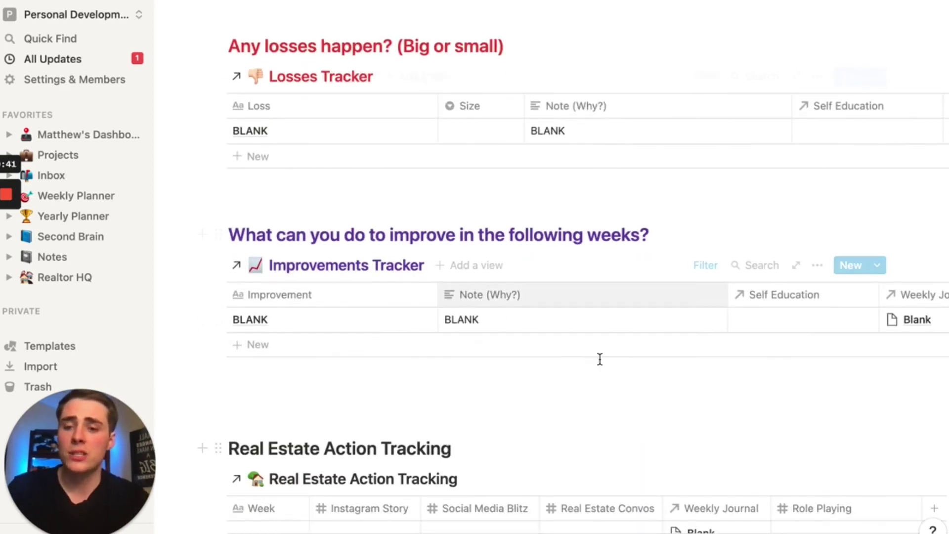
pyautogui.scroll(-5, 586, 444)
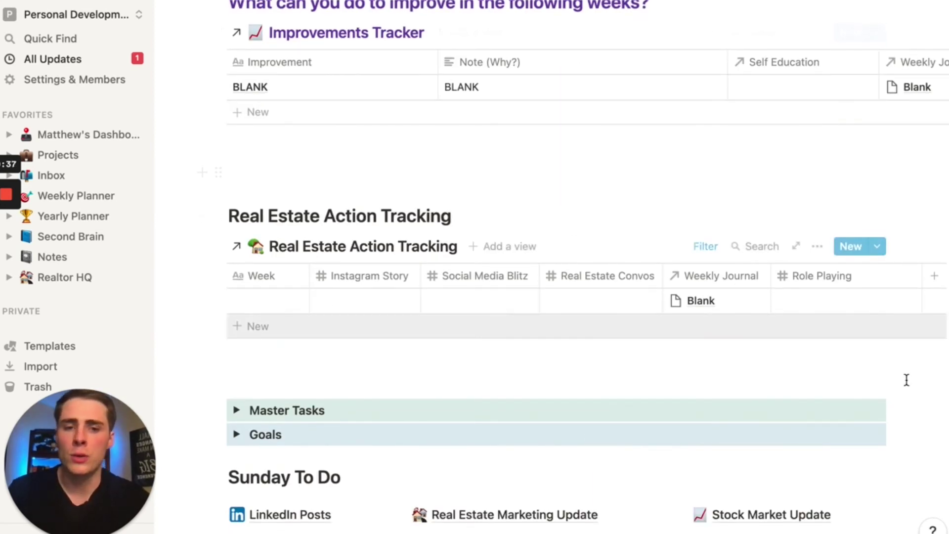
pyautogui.scroll(-4, 613, 330)
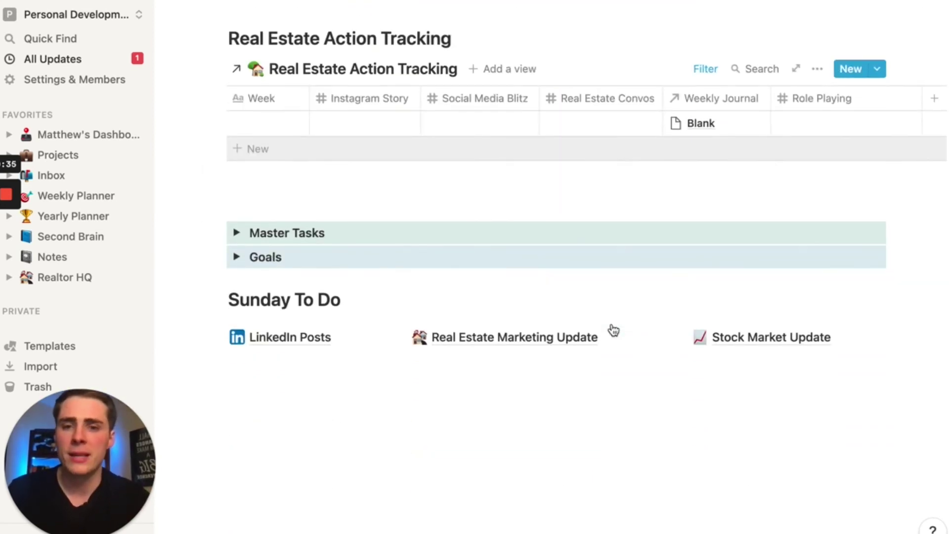
pyautogui.scroll(4, 612, 326)
pyautogui.scroll(4, 612, 326)
pyautogui.scroll(-8, 612, 328)
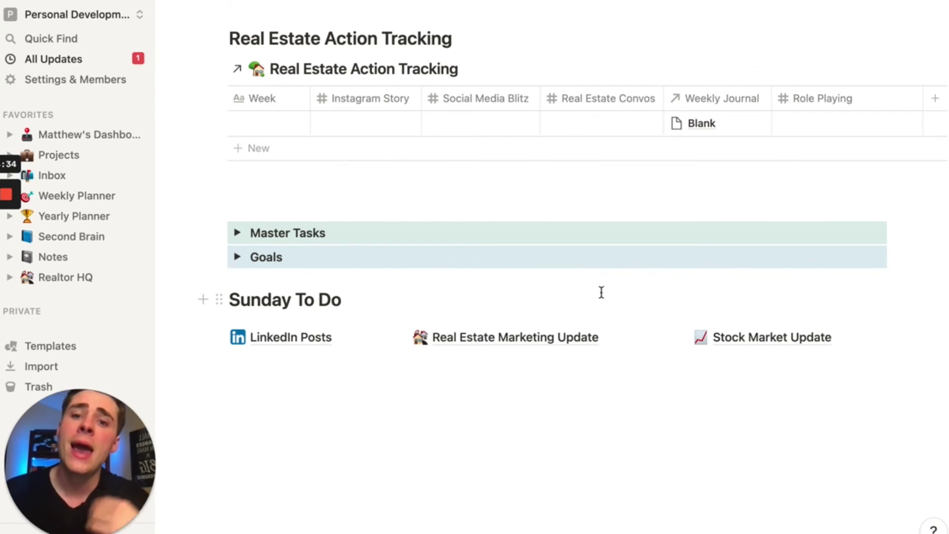
# Open the Weekly Planner database and look across the columns of its Overview table.
pyautogui.click(52, 198)
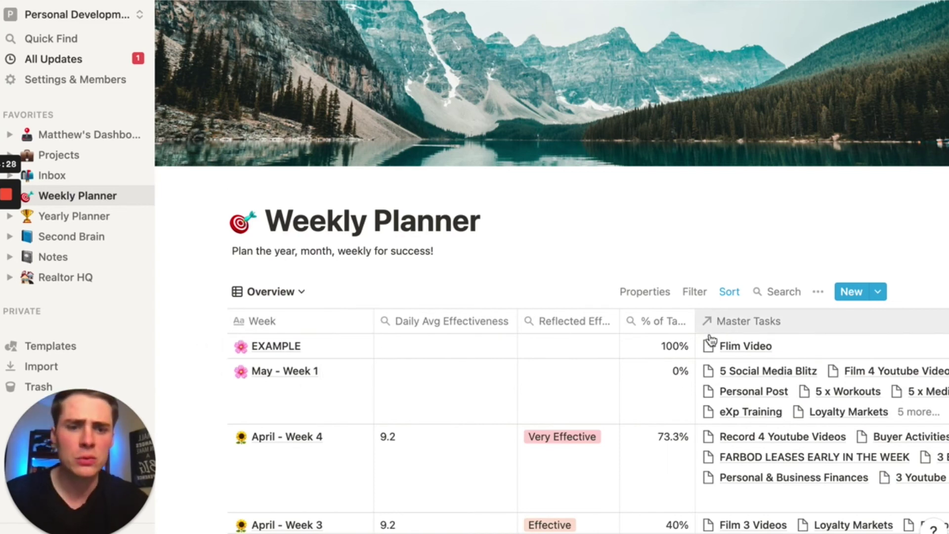
pyautogui.hscroll(5, 700, 403)
pyautogui.hscroll(-4, 311, 324)
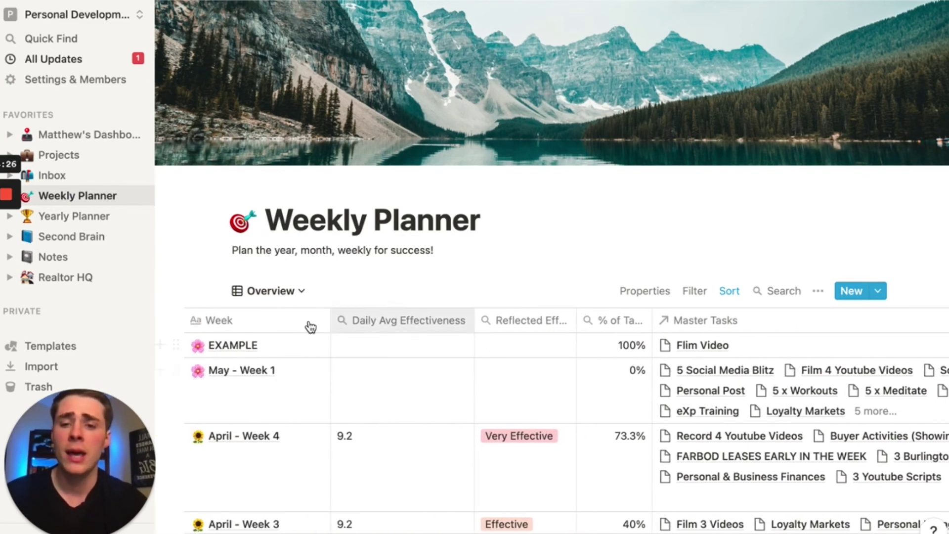
# View the Weekly Planner's Habit Tracker view and return to the Overview view.
pyautogui.click(282, 290)
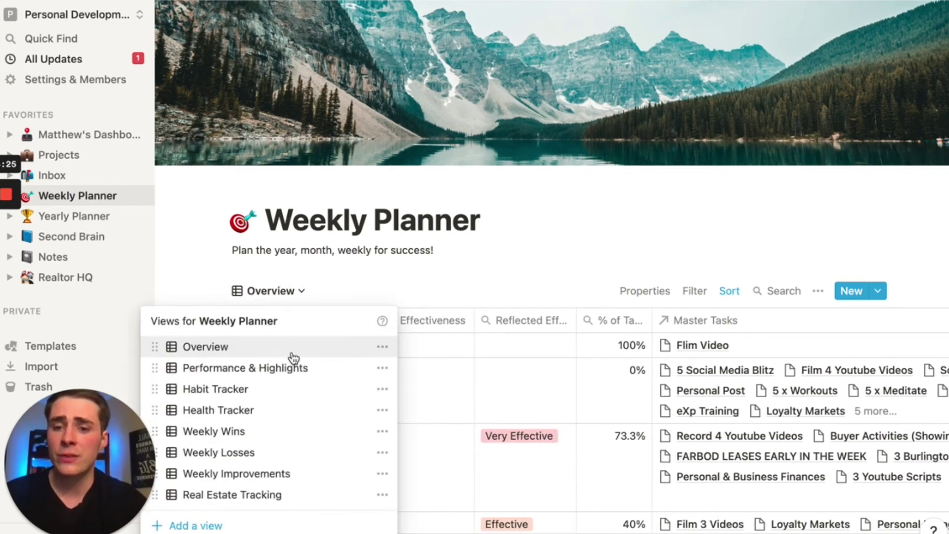
pyautogui.click(265, 387)
pyautogui.scroll(-2, 410, 399)
pyautogui.scroll(2, 409, 399)
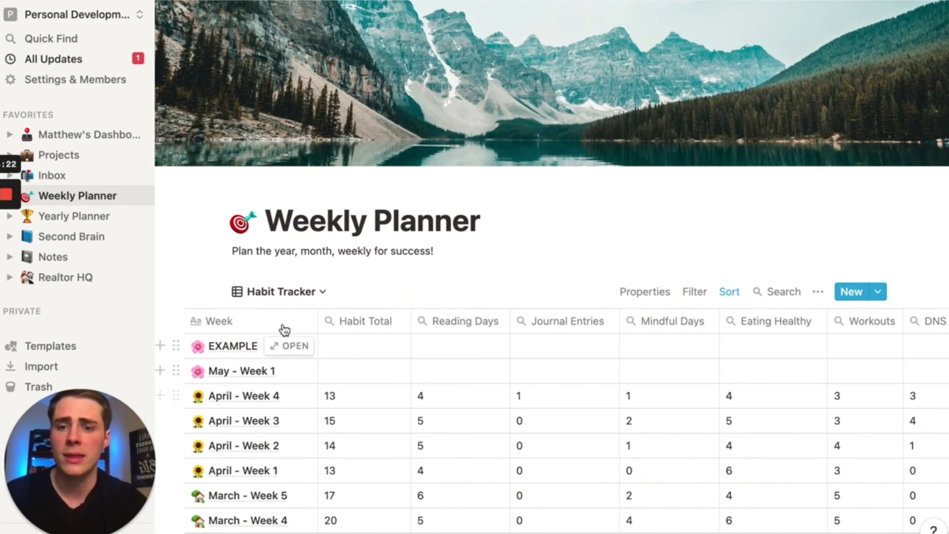
pyautogui.click(283, 292)
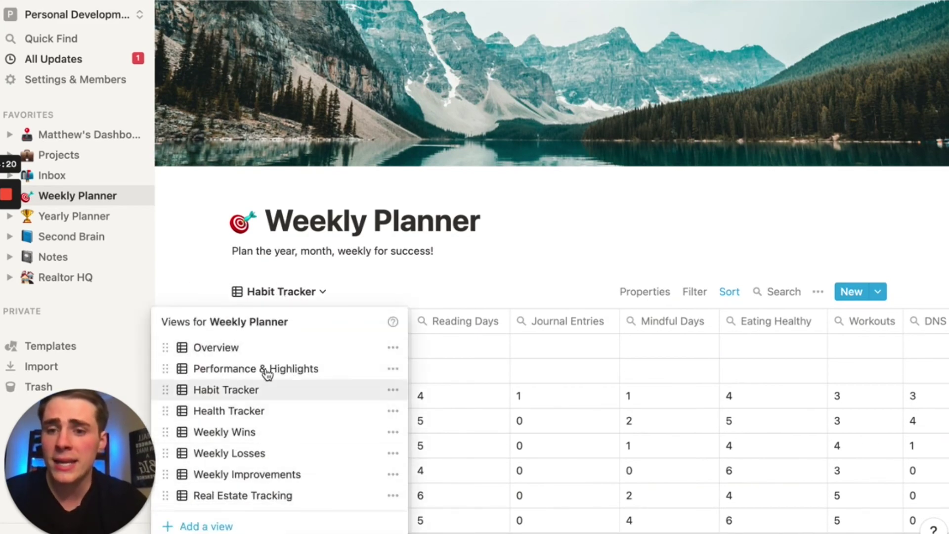
pyautogui.click(266, 354)
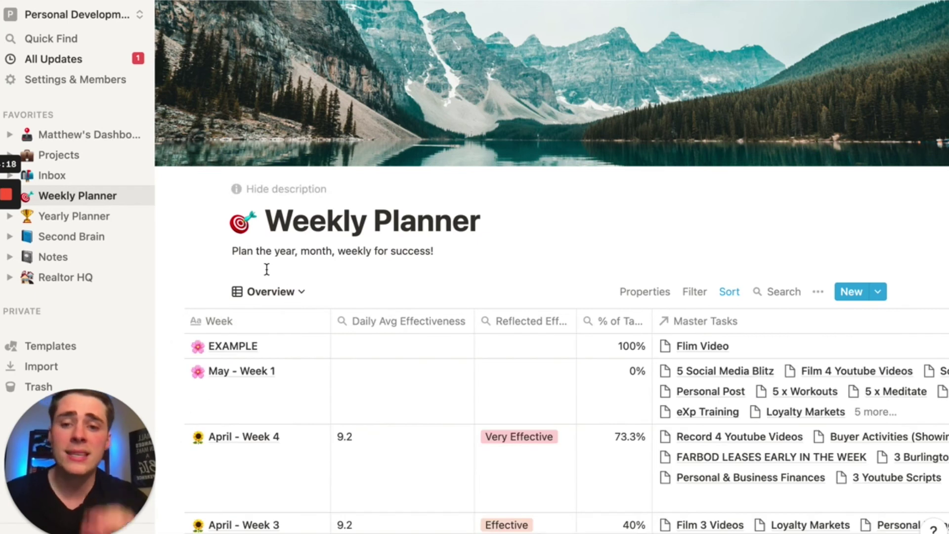